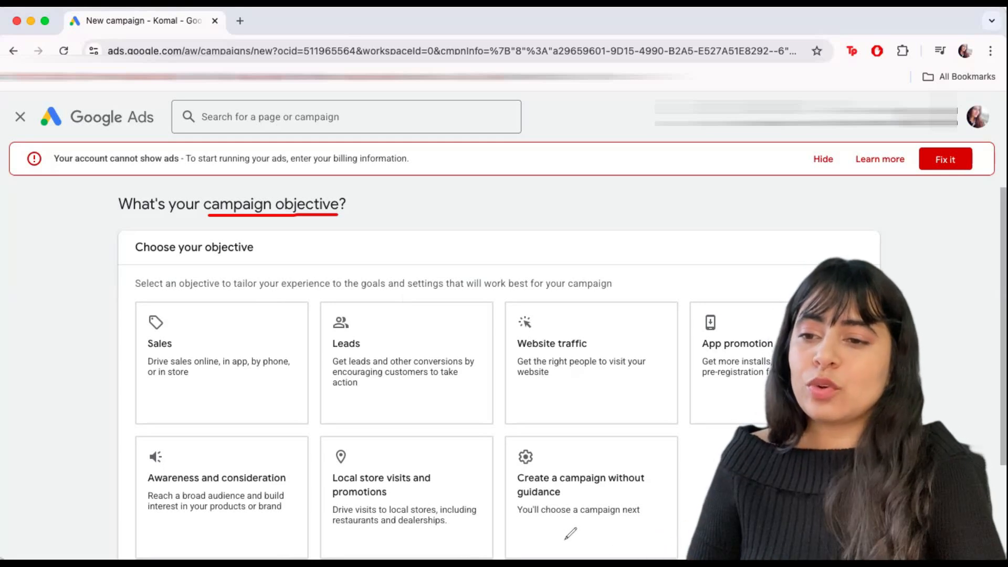
drag(599, 519, 726, 436)
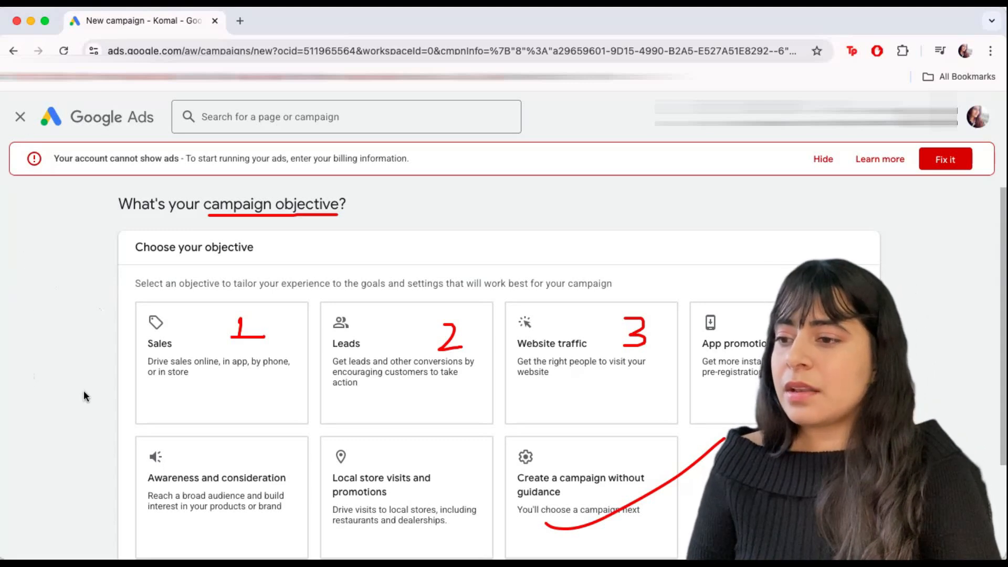
key(Escape)
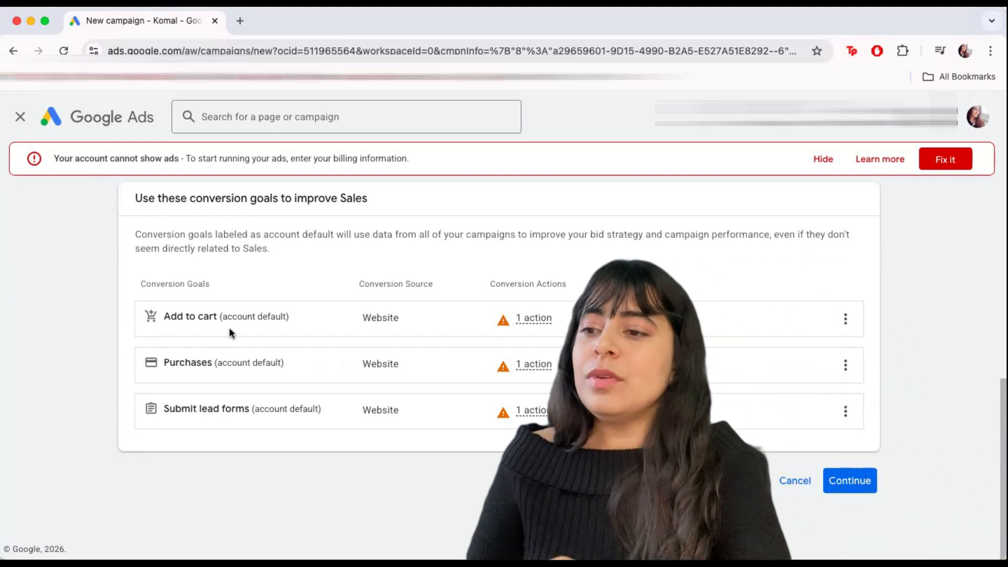
Step: Remove the Submit lead forms conversion goal from the Sales campaign
click(845, 411)
click(873, 427)
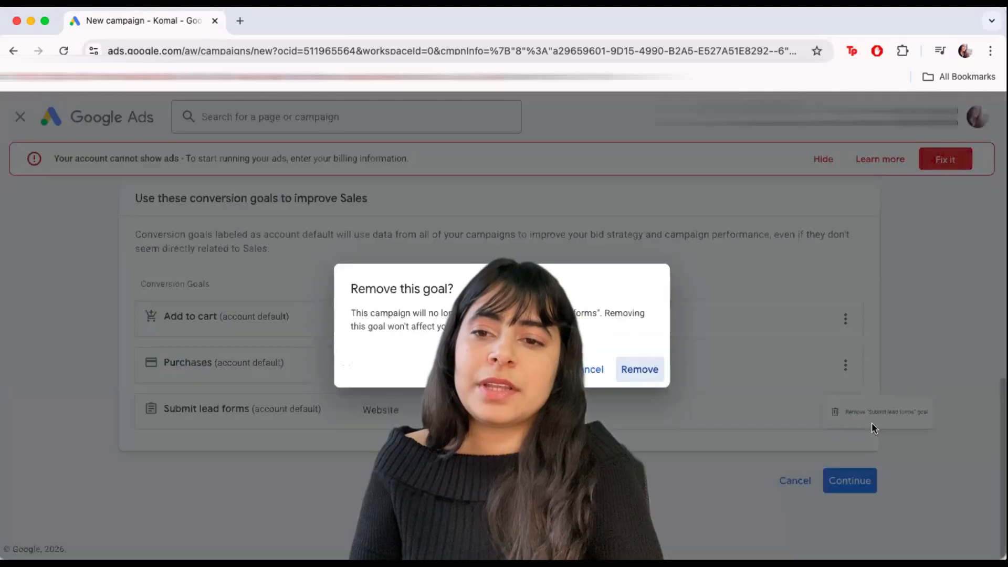
click(639, 367)
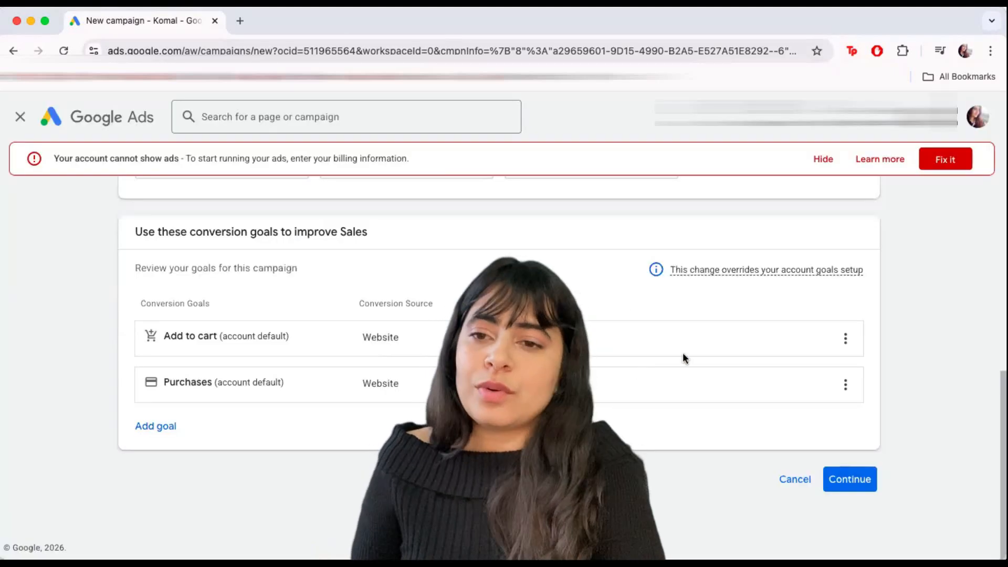
Step: Remove the Add to cart conversion goal from the Sales campaign
click(845, 338)
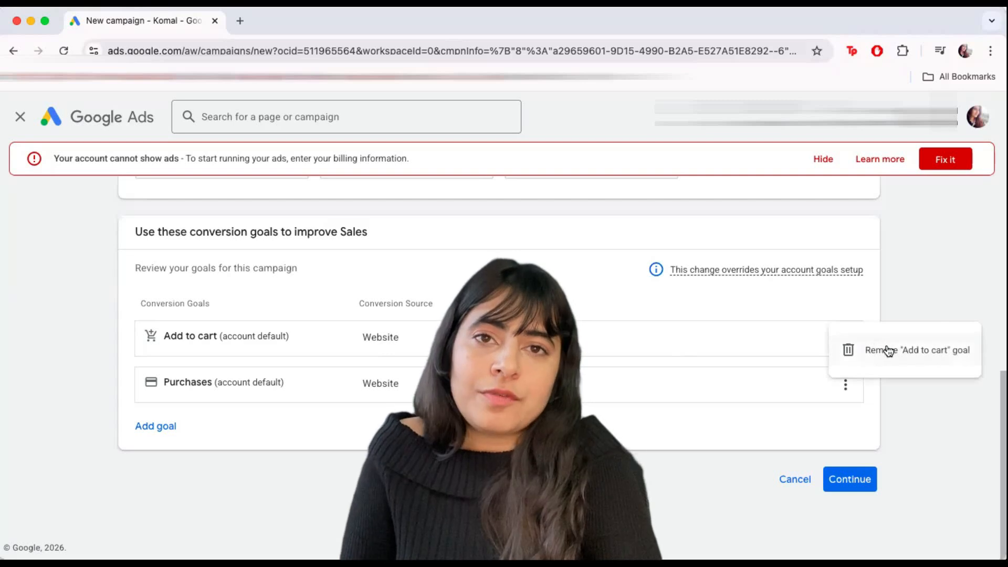
click(887, 344)
click(648, 368)
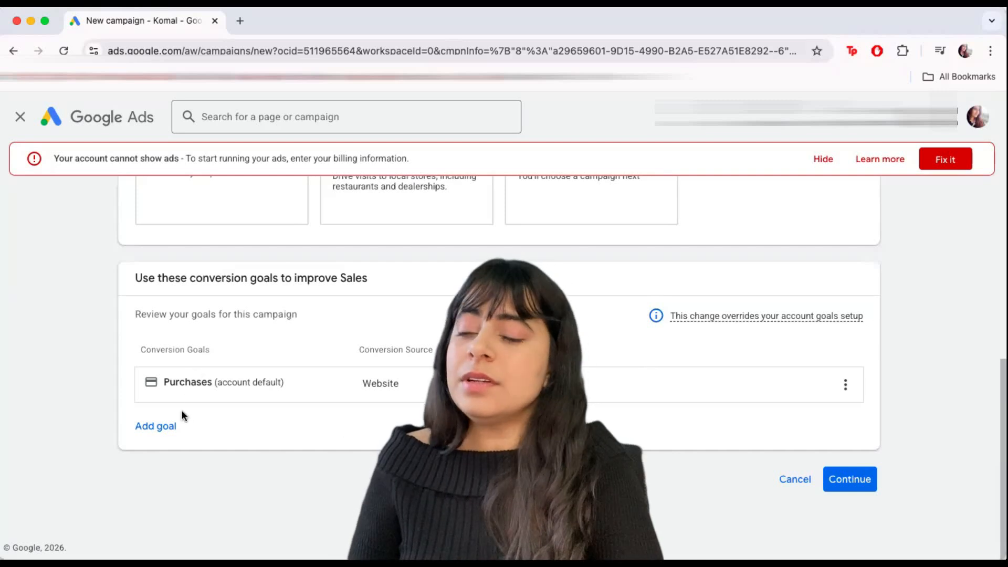
Step: Add the Add to cart sales goal back to the campaign's conversion goals
click(154, 427)
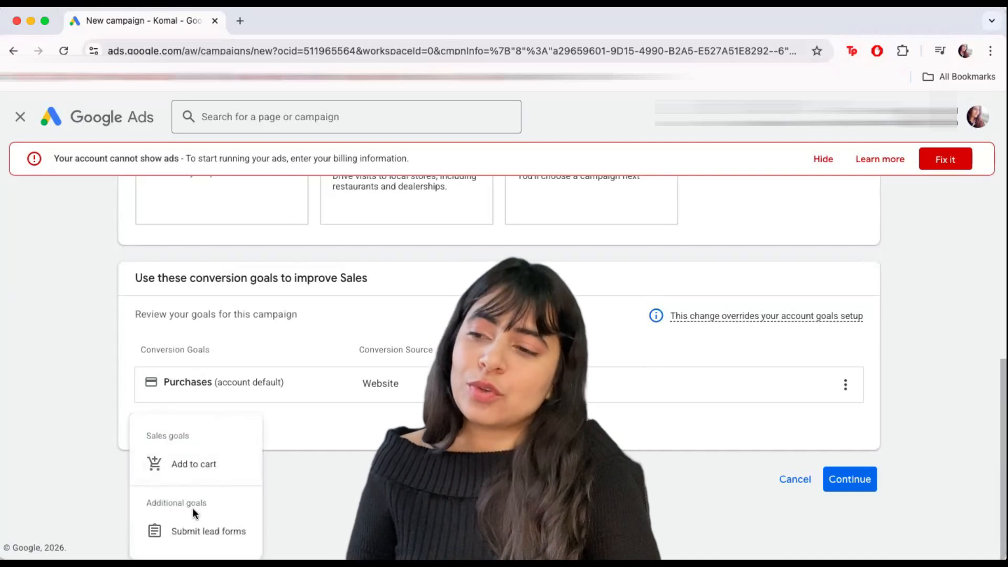
click(336, 496)
click(165, 431)
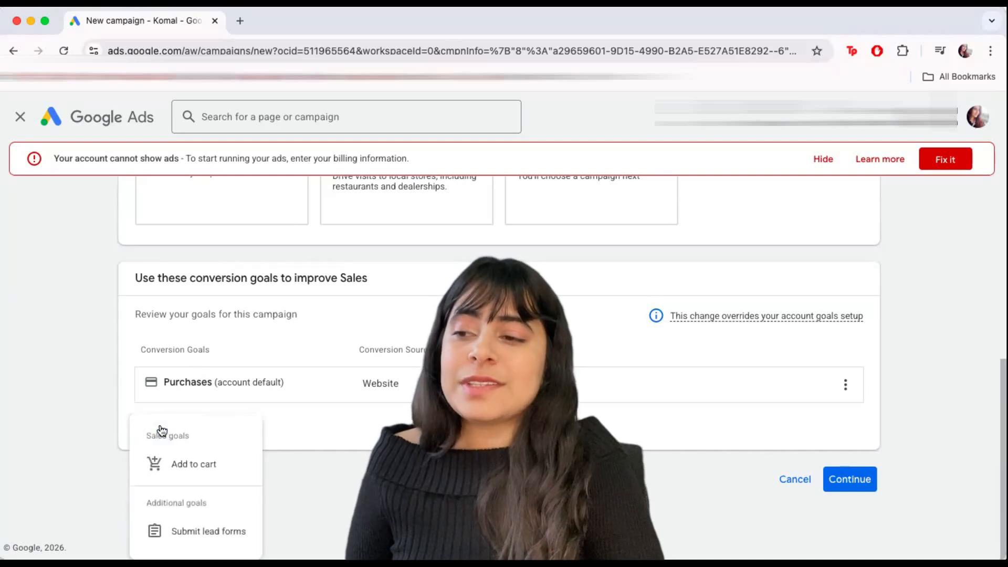
click(187, 461)
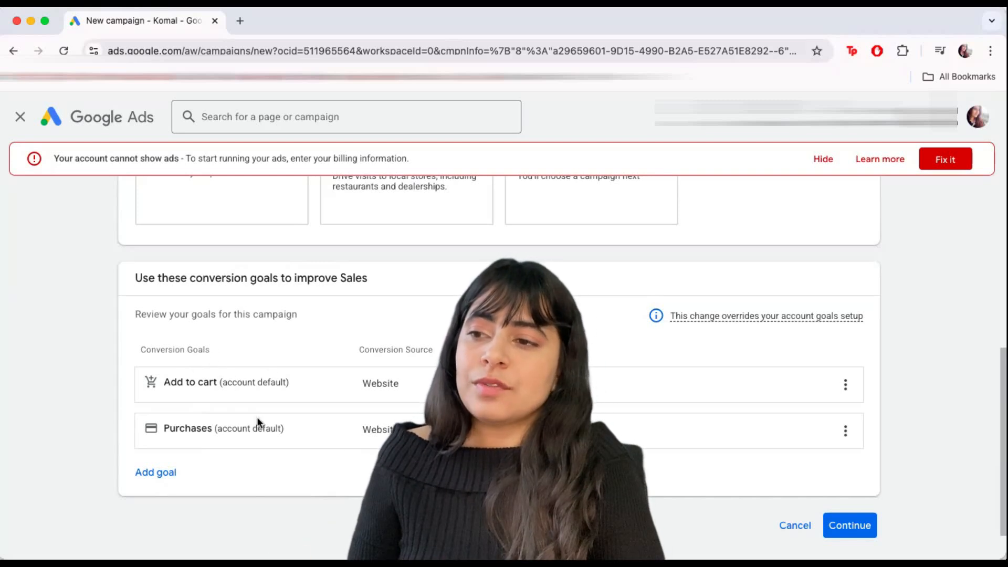
Step: Accept the conversion goals and choose Search as the campaign type
scroll(356, 447, down, 2)
click(852, 480)
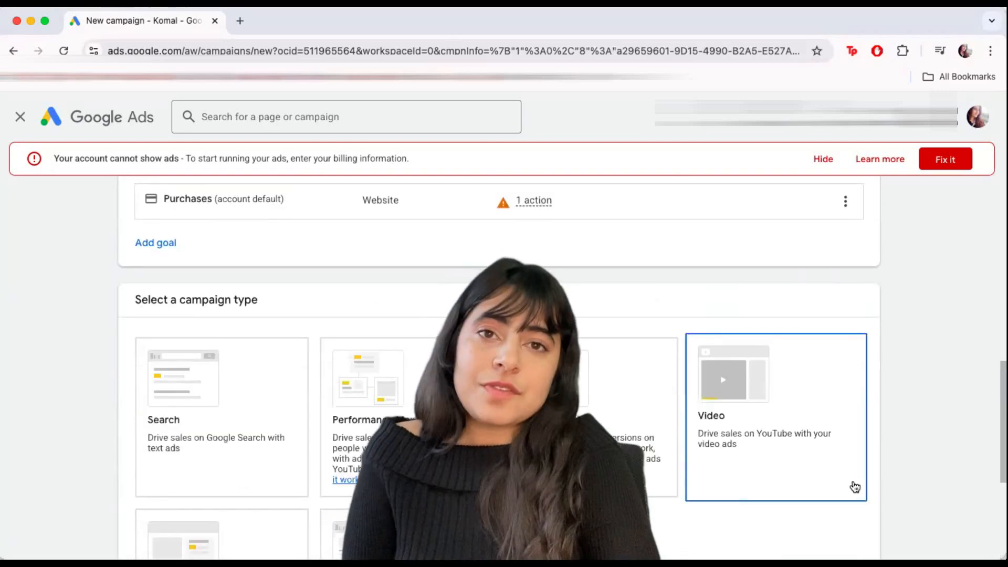
click(252, 361)
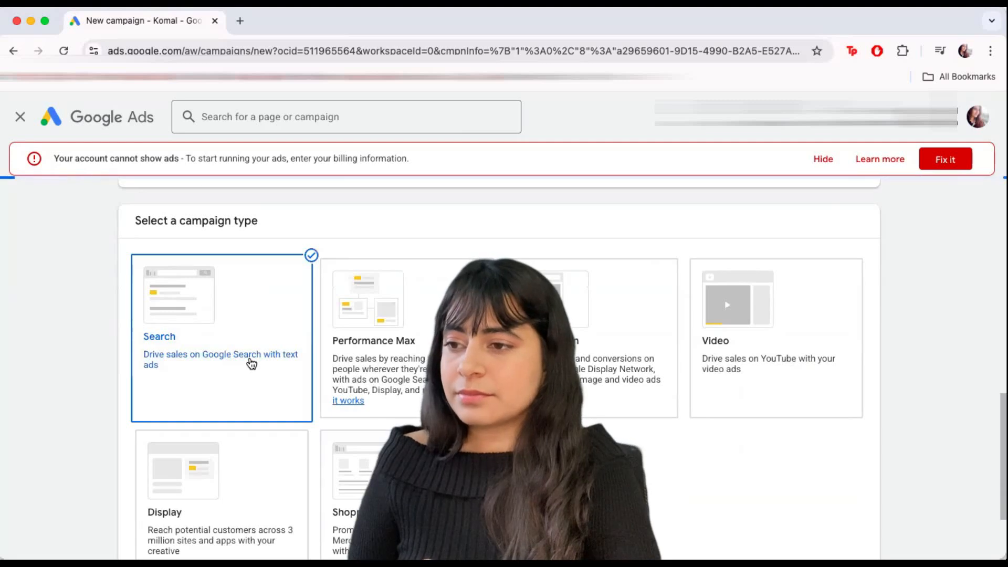
Step: Select Website visits as the way to reach the goal, leave the business website blank, and continue
click(149, 369)
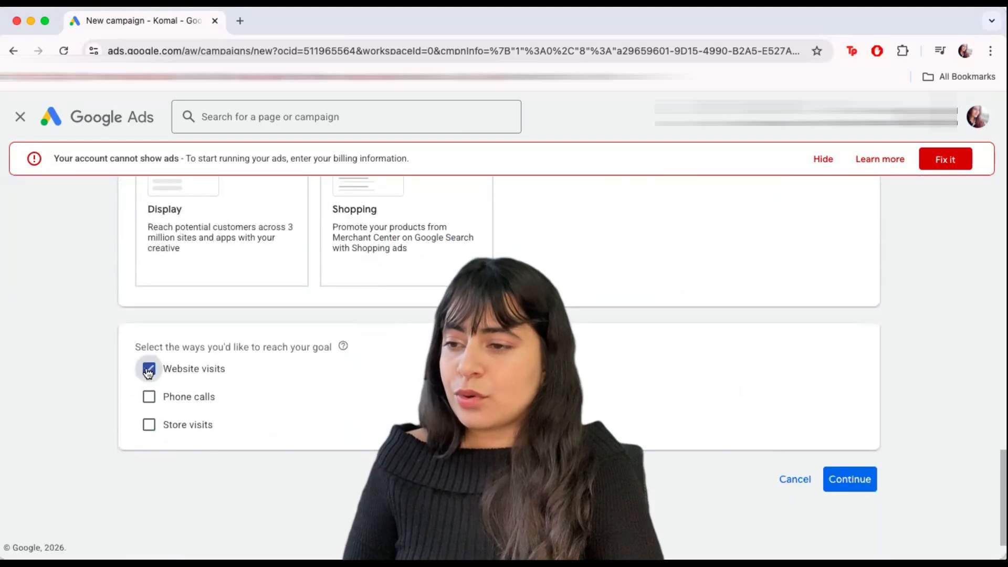
click(248, 402)
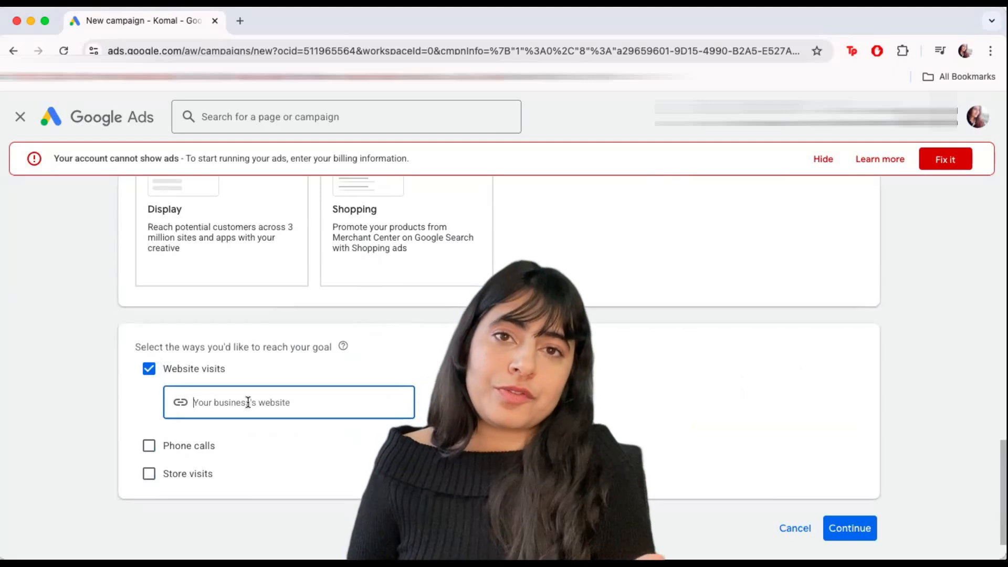
click(852, 528)
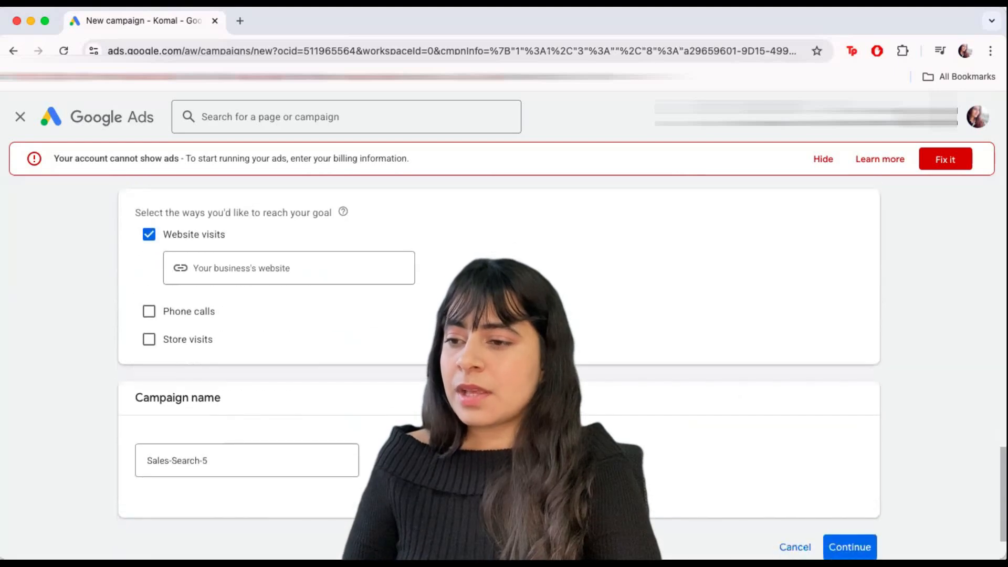
Step: Name the campaign Sales-Search-Purchases and proceed to the bidding settings
click(214, 460)
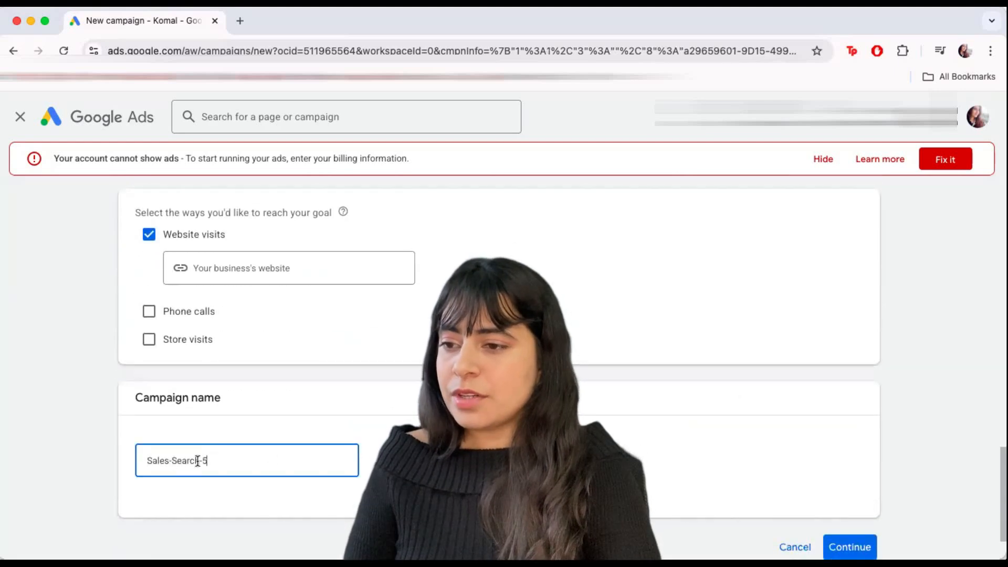
key(BackSpace)
text(P)
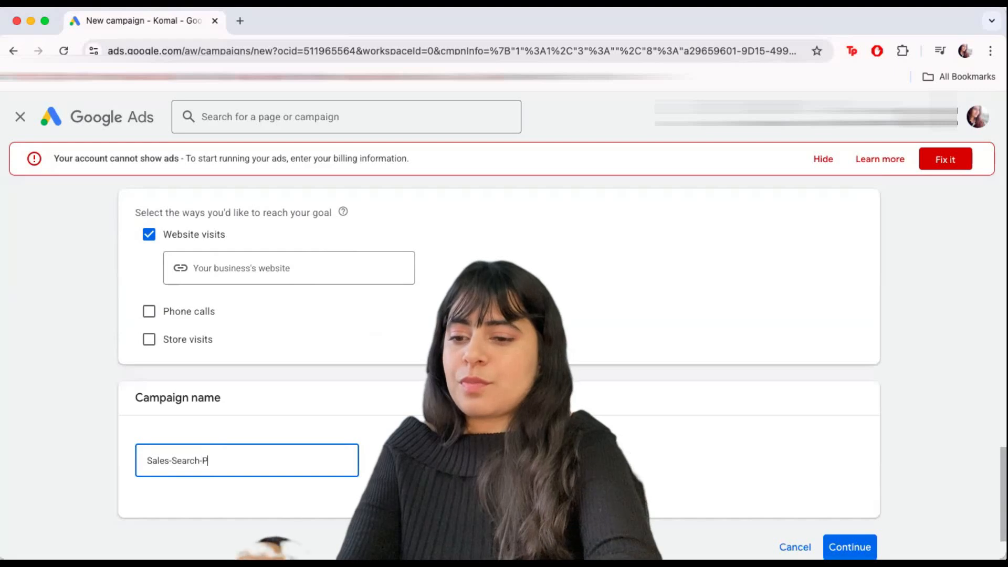
text(urchases)
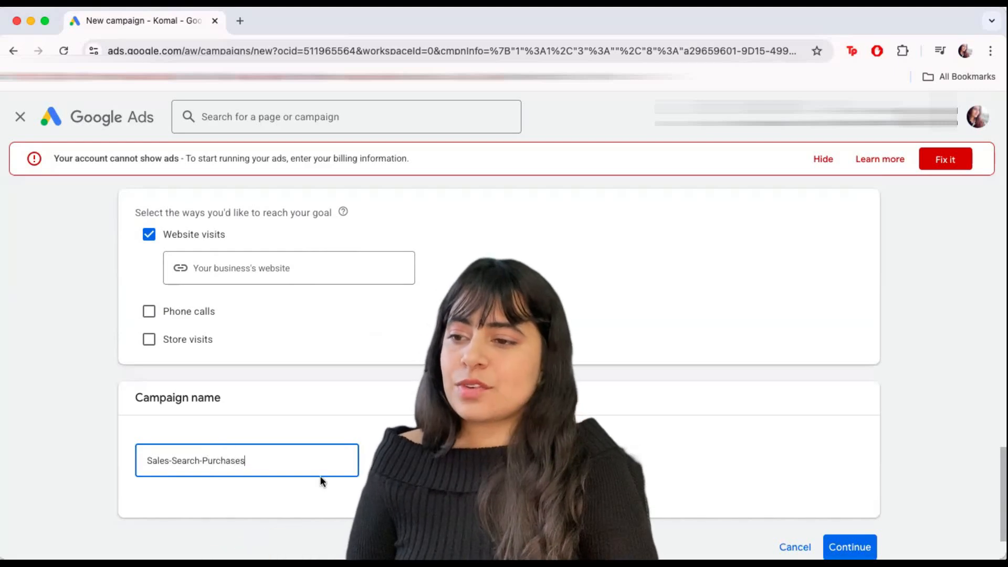
scroll(325, 475, down, 2)
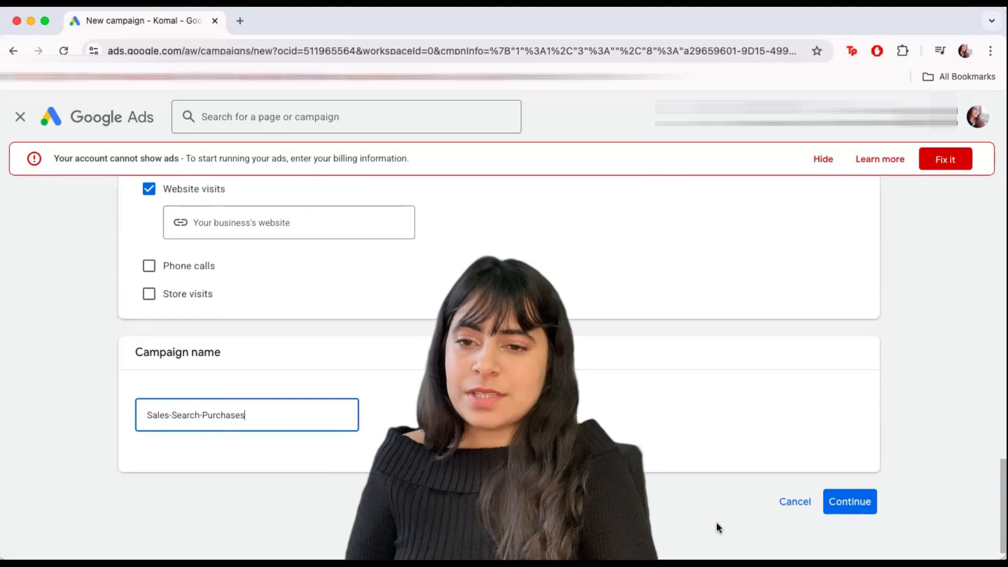
click(859, 502)
click(677, 475)
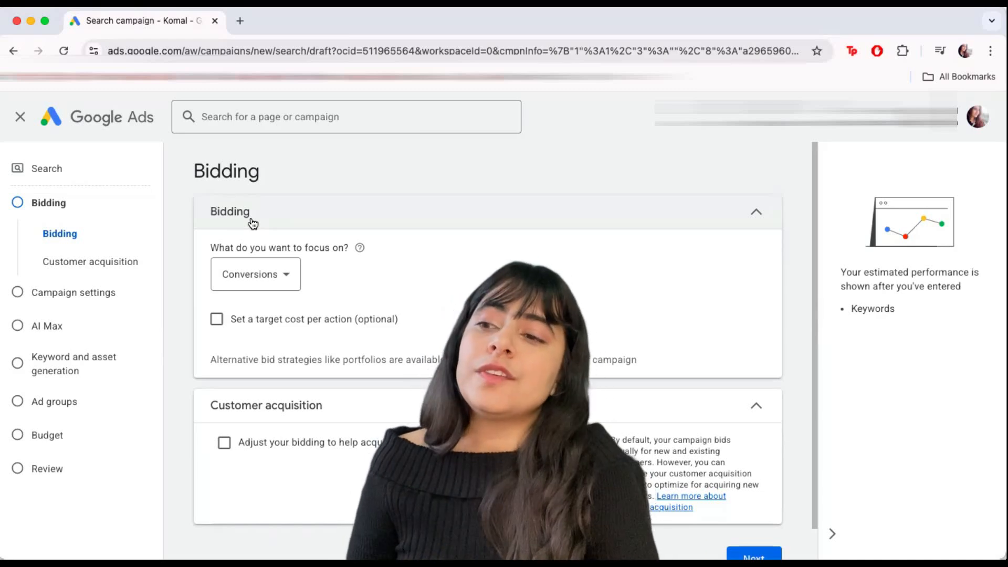
Step: Review the available bidding focus options and choose Conversions
click(255, 274)
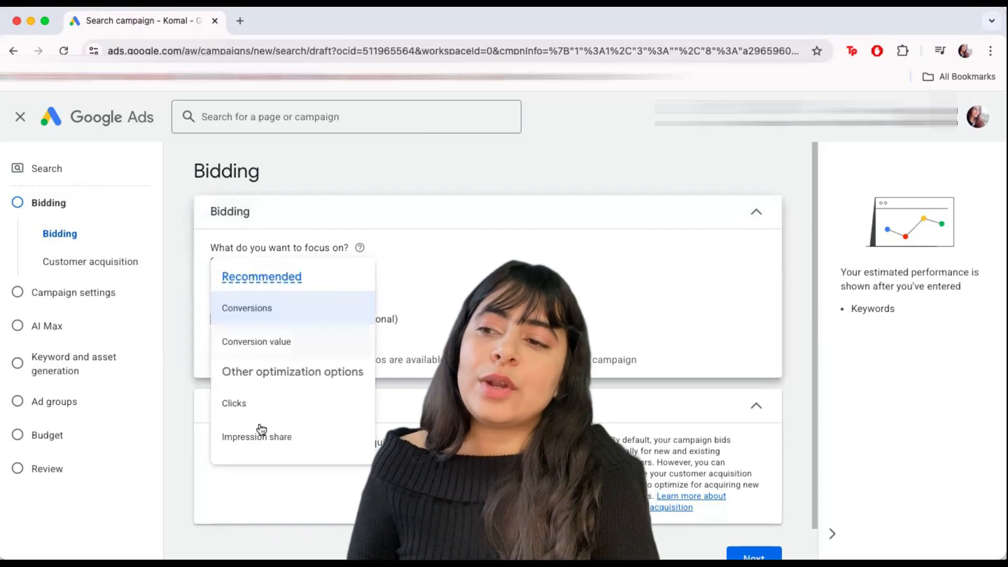
click(23, 174)
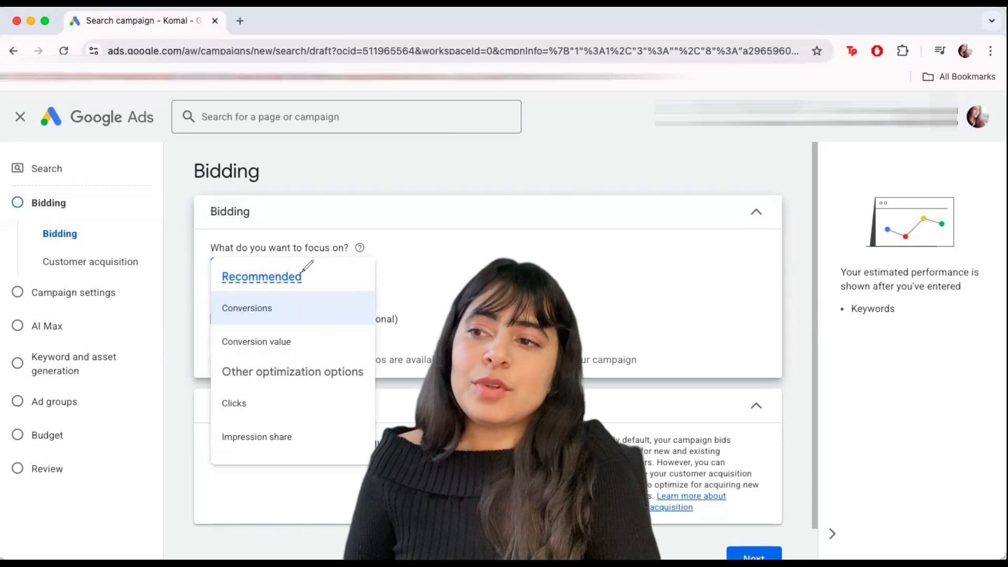
mouse_move(192, 281)
mouse_down()
mouse_move(206, 453)
mouse_move(221, 464)
mouse_up()
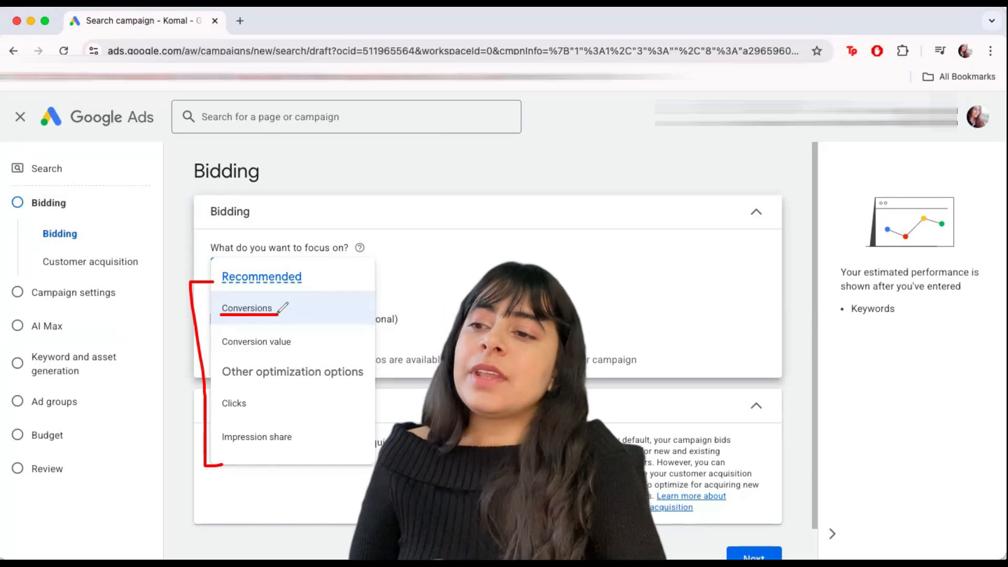
drag(276, 317, 324, 283)
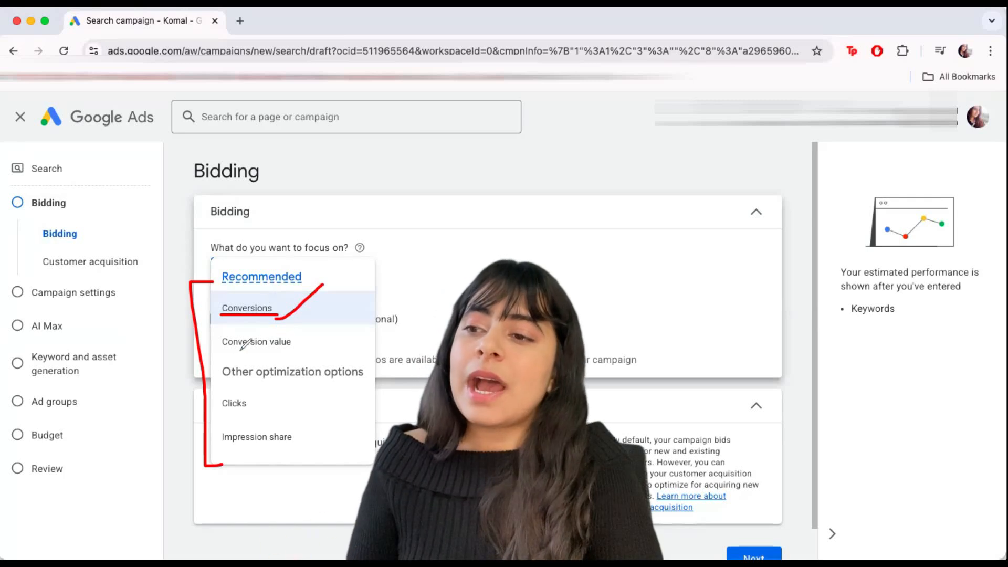
drag(293, 352, 323, 323)
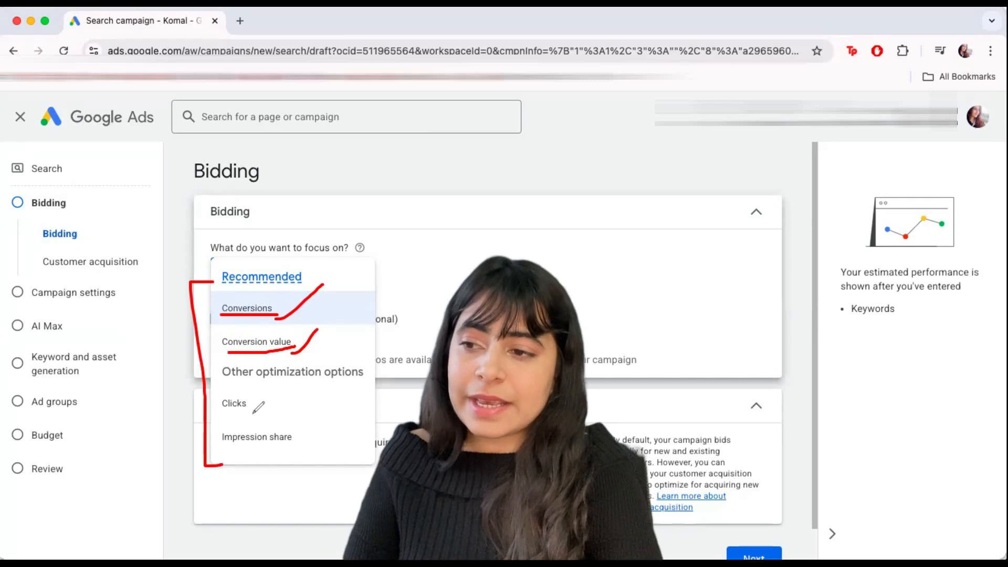
drag(240, 412, 272, 388)
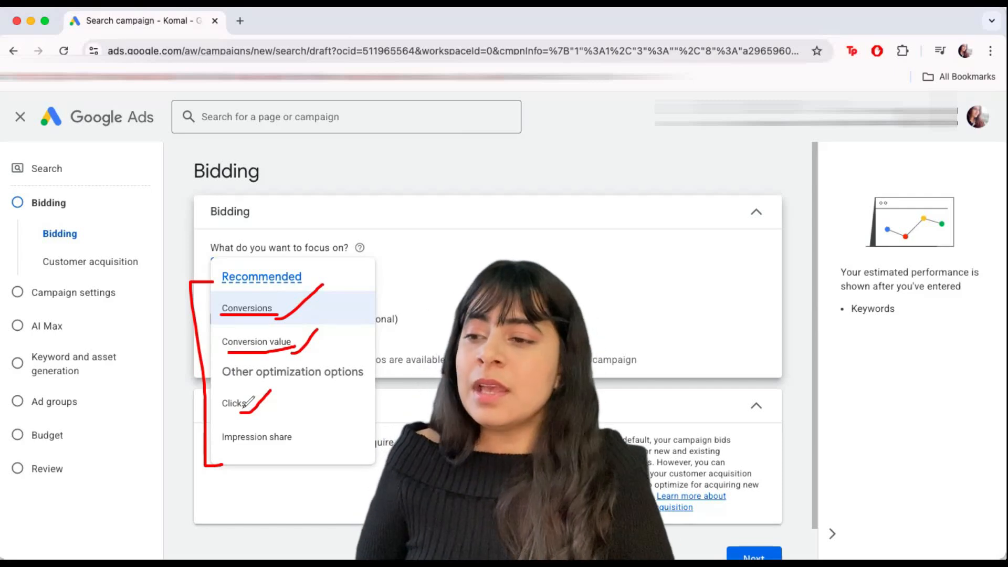
drag(268, 448, 307, 435)
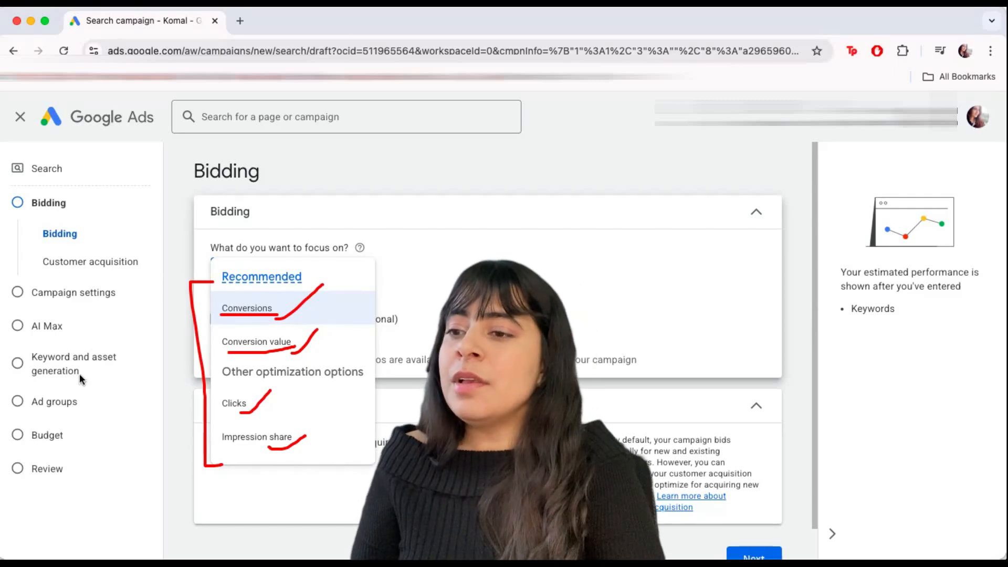
key(alt+BackSpace)
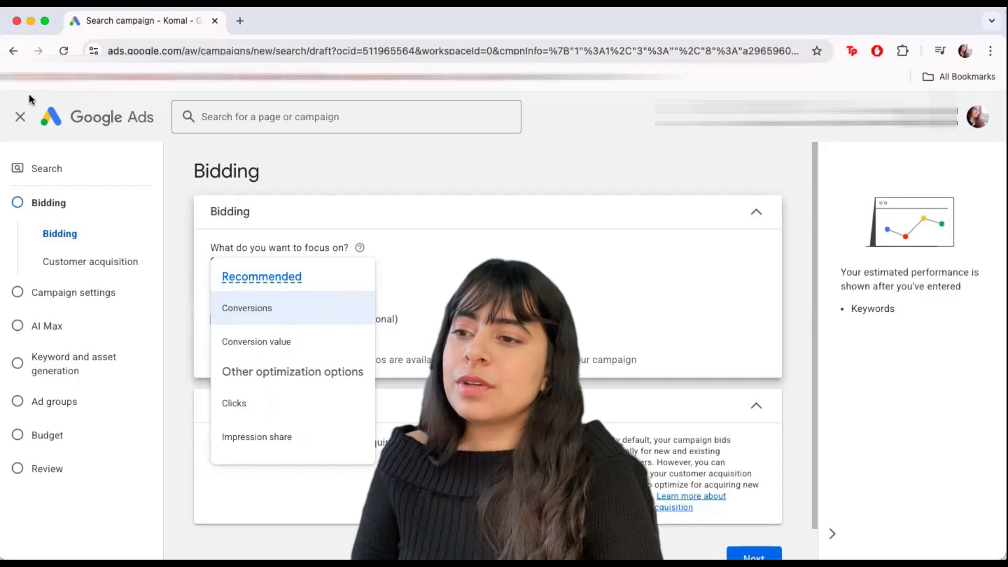
click(256, 309)
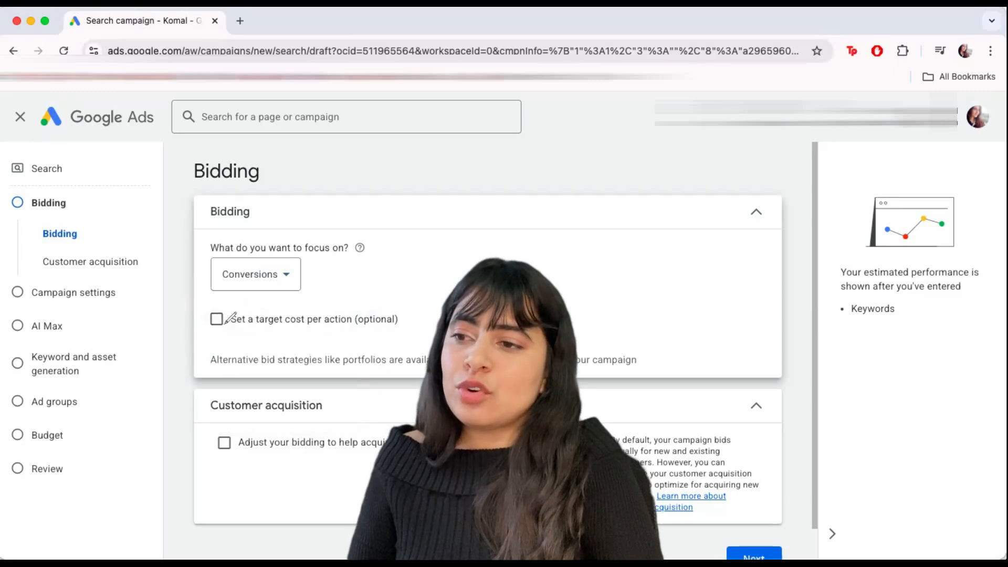
Step: Try out the optional target cost per action setting for the Conversions bidding focus
drag(223, 334, 411, 322)
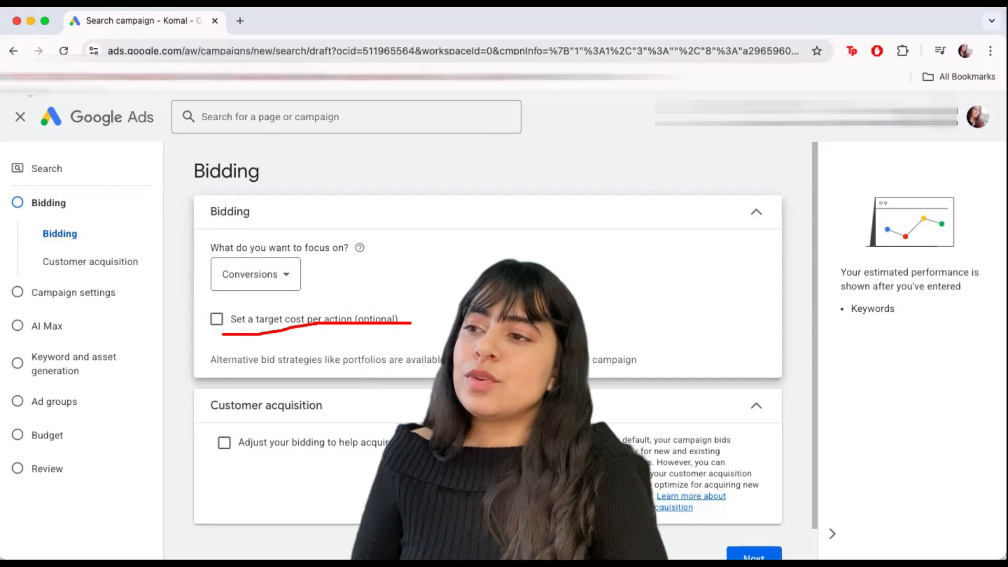
click(217, 320)
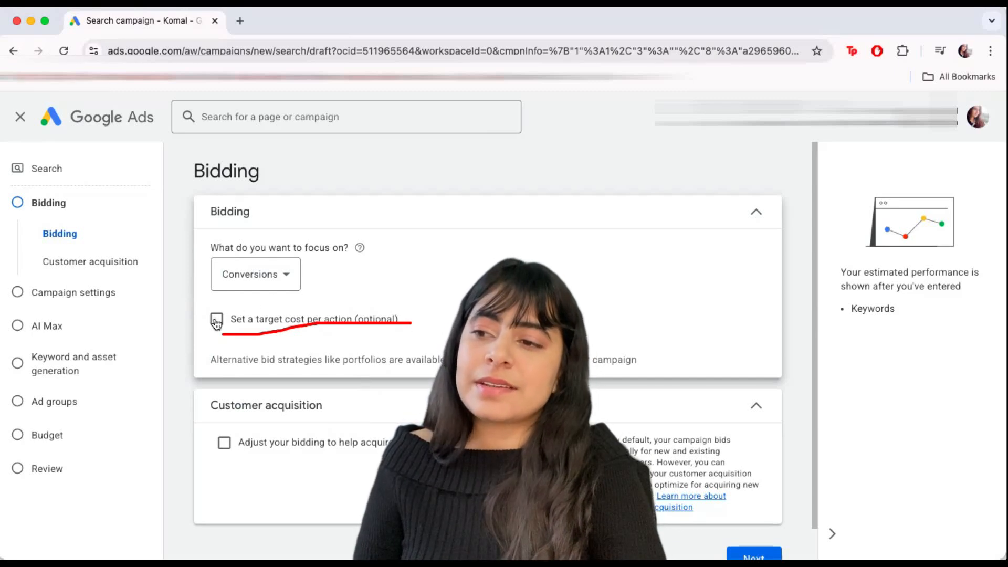
click(245, 371)
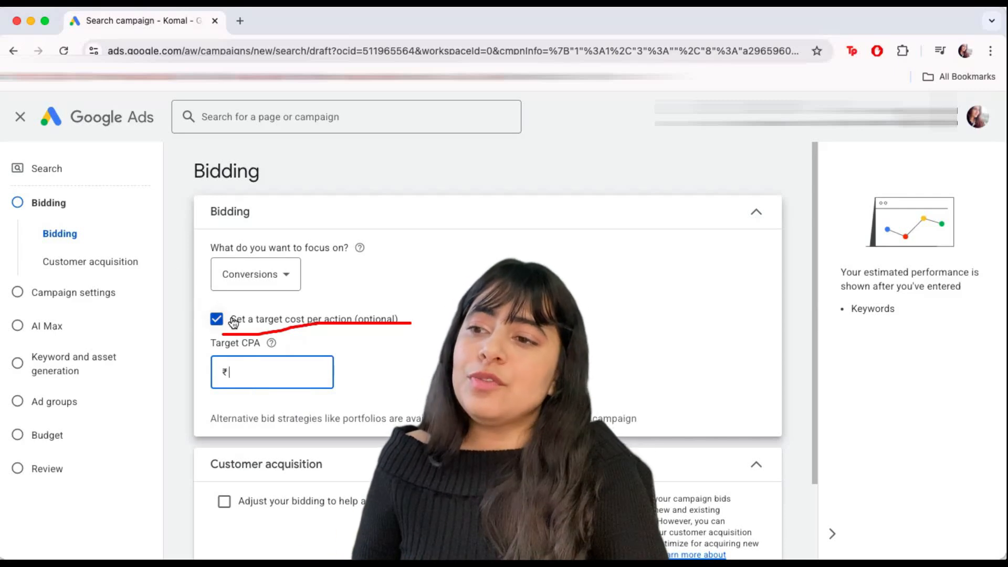
click(215, 324)
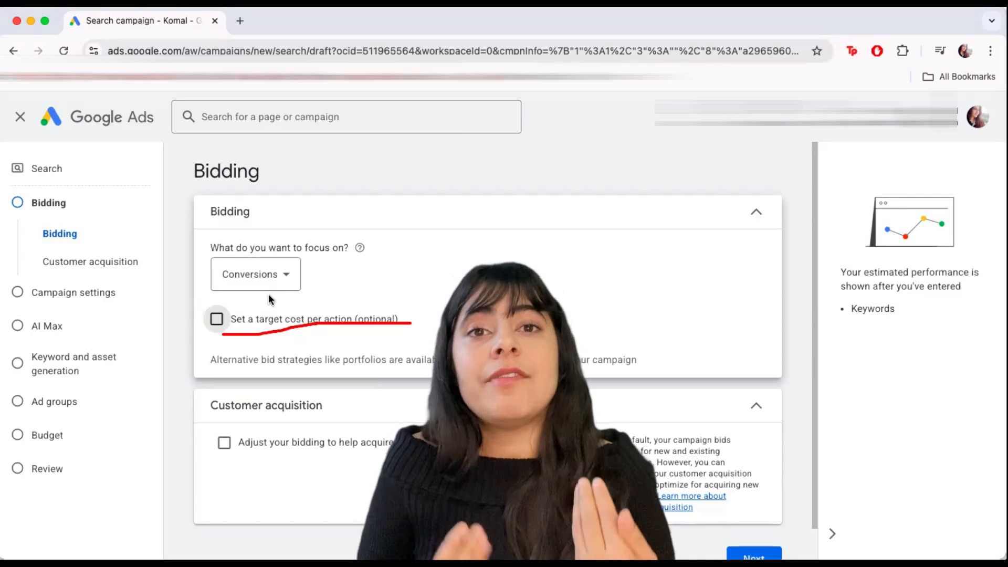
click(214, 324)
click(234, 370)
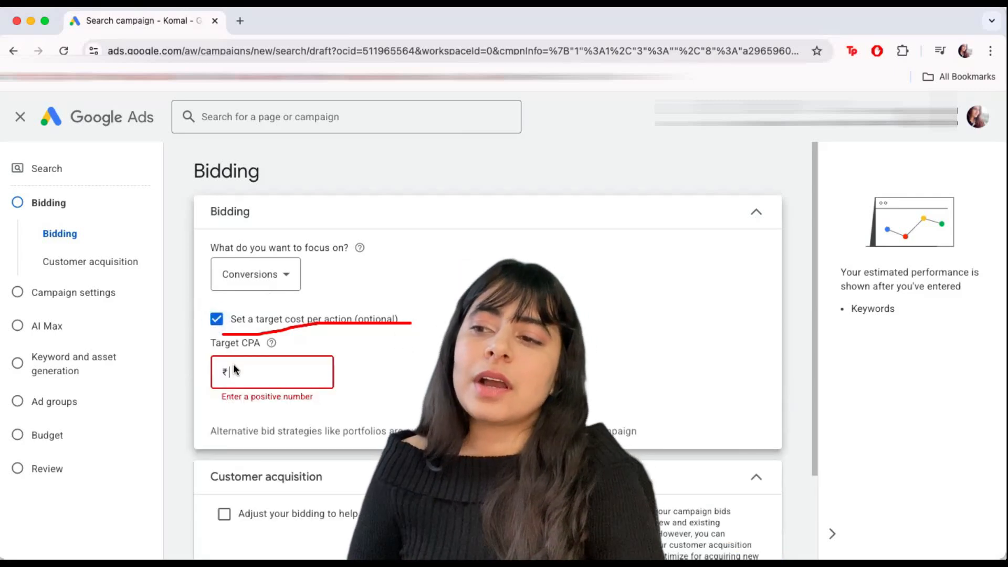
click(217, 318)
Step: Leave the customer acquisition bidding adjustment off and proceed to the campaign settings
scroll(264, 425, down, 1)
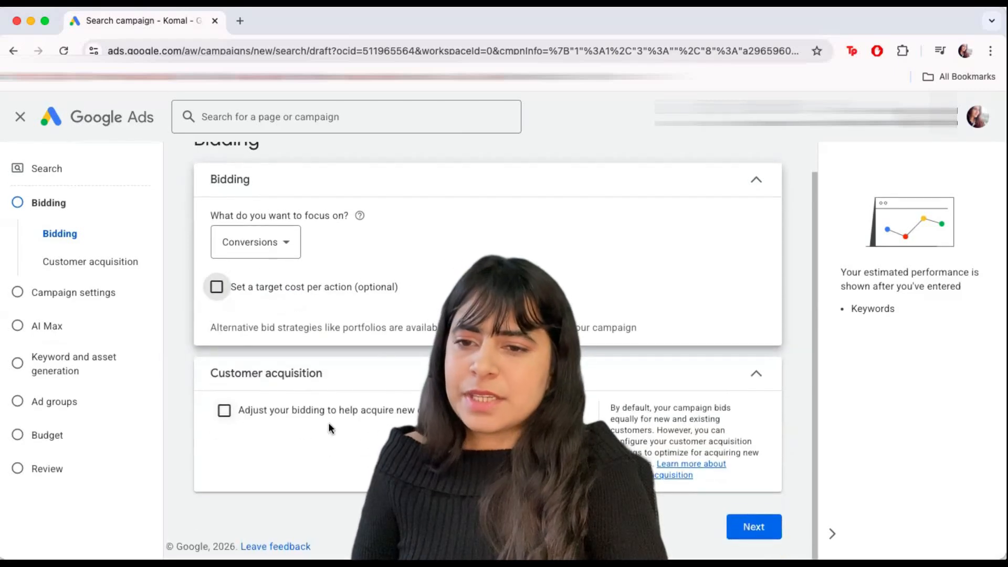
click(758, 528)
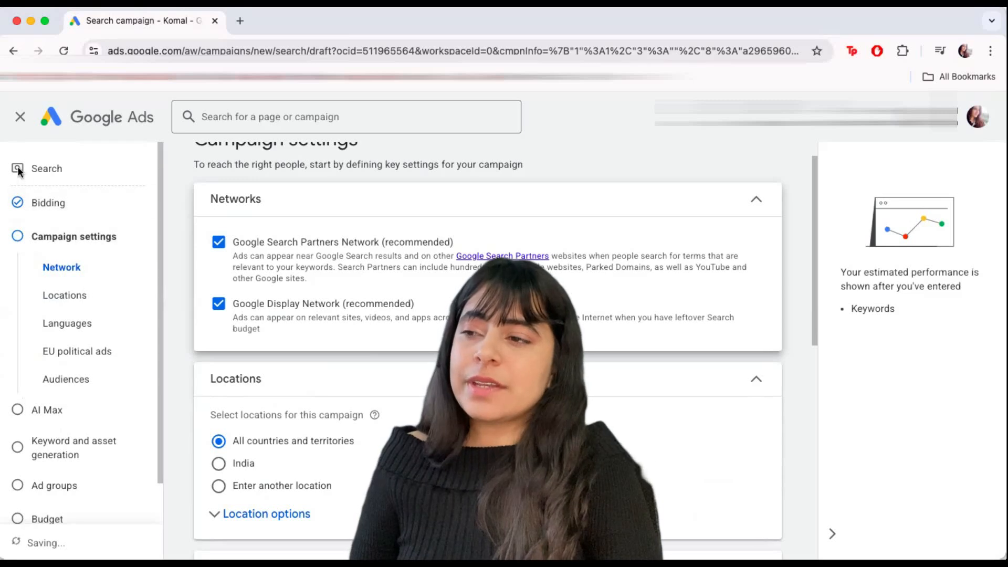
Step: Examine the Search Partners and Display Network options in the campaign's Networks settings
drag(201, 213, 280, 214)
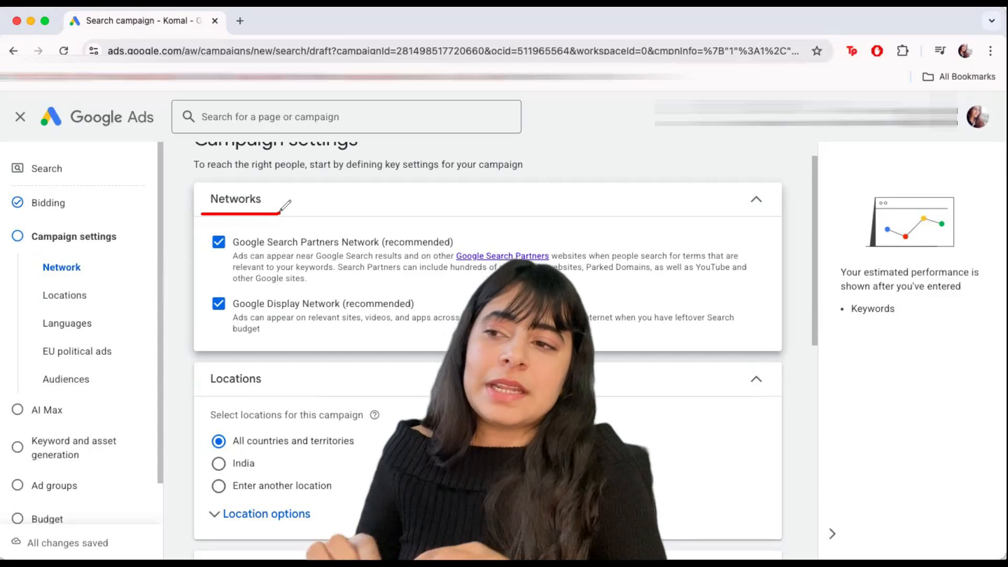
mouse_move(212, 229)
mouse_down()
mouse_move(199, 234)
mouse_move(207, 289)
mouse_move(215, 326)
mouse_move(228, 329)
mouse_up()
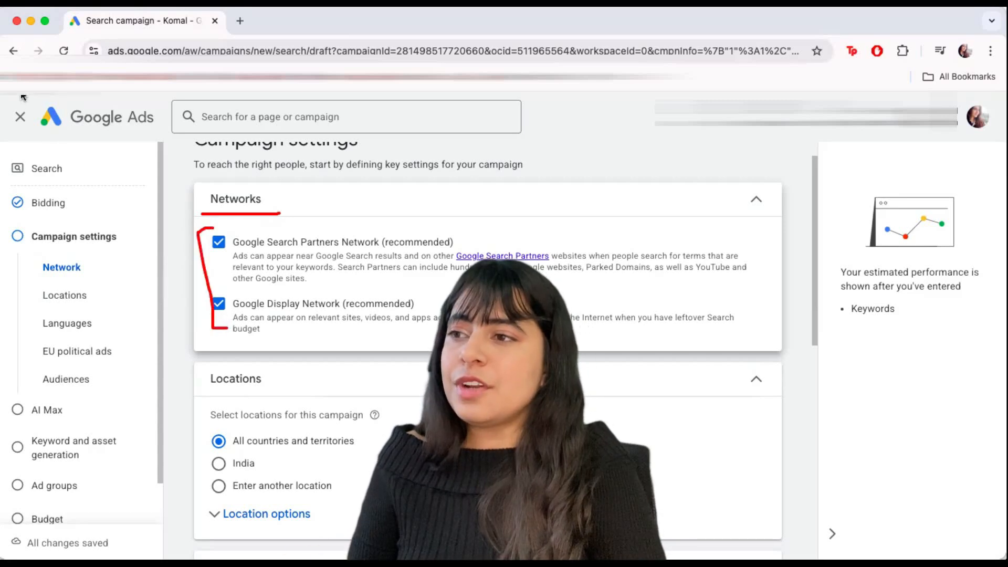
Step: Search Google for "buy laptop online" in a new tab and examine the sponsored results
click(240, 21)
text(bul)
text(y laptop online)
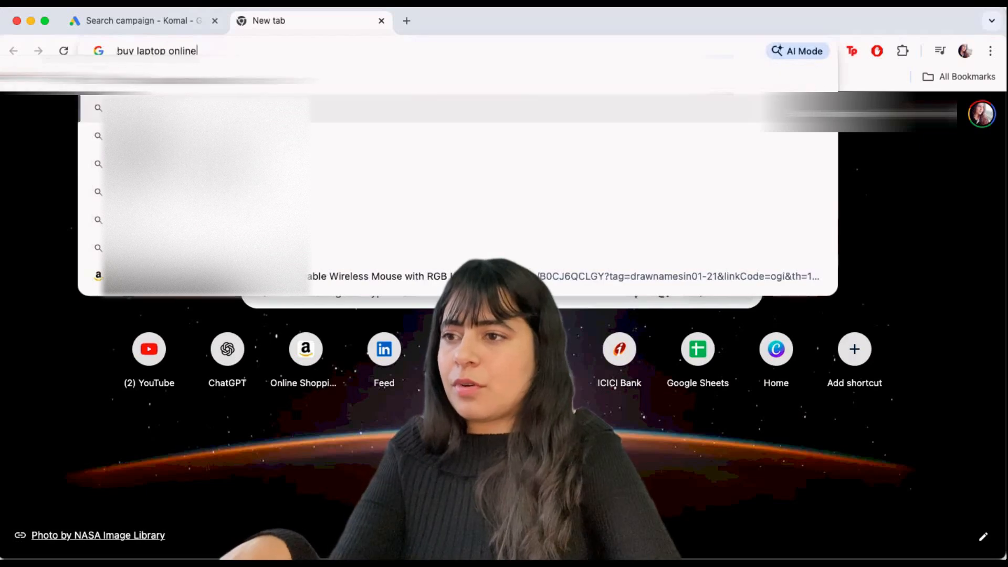
key(Return)
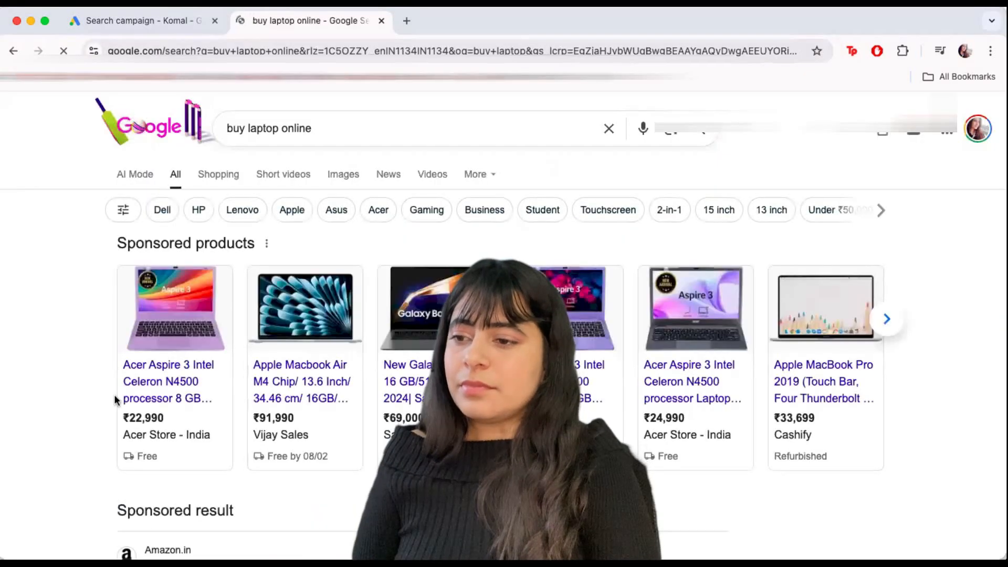
scroll(115, 399, down, 5)
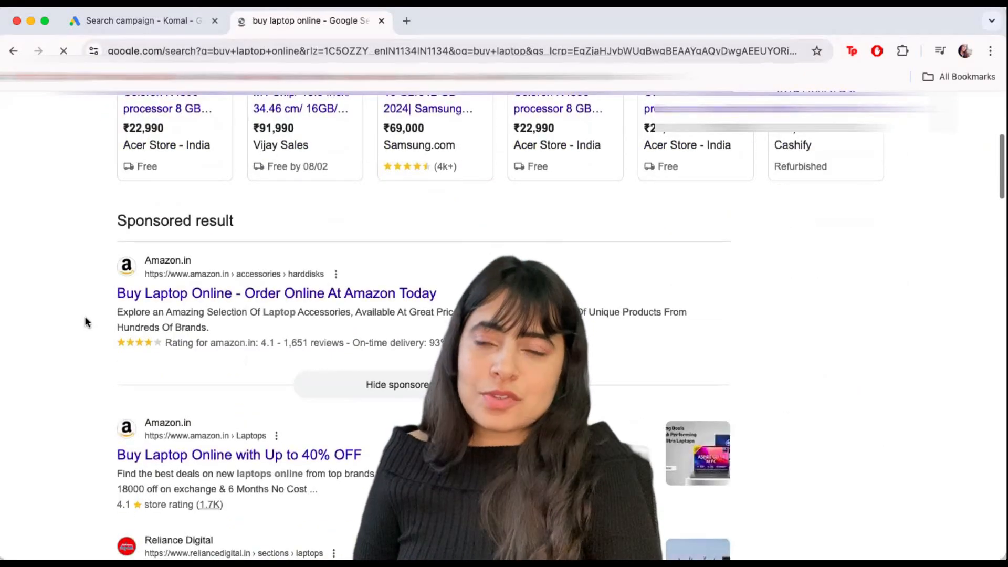
click(19, 168)
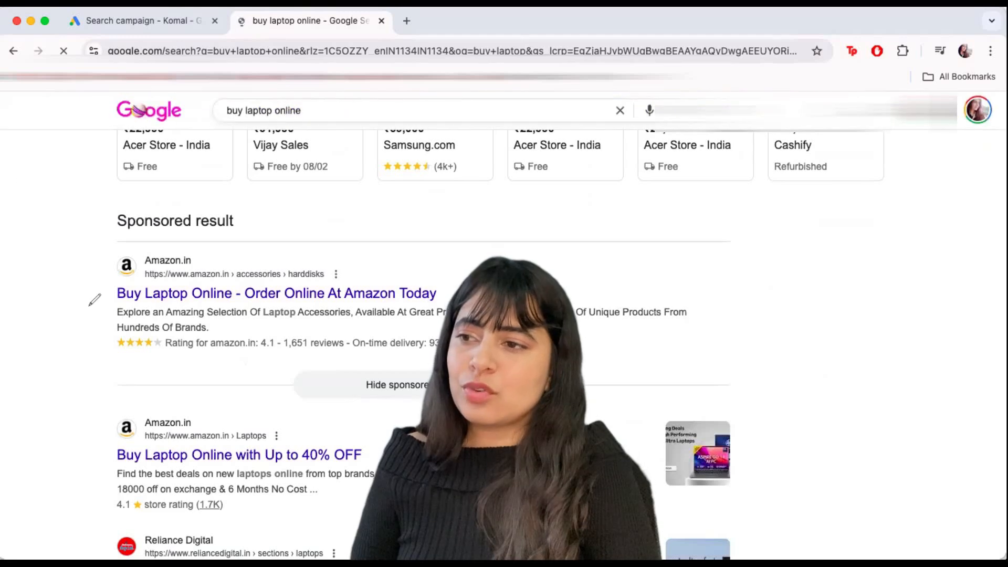
drag(83, 302, 158, 260)
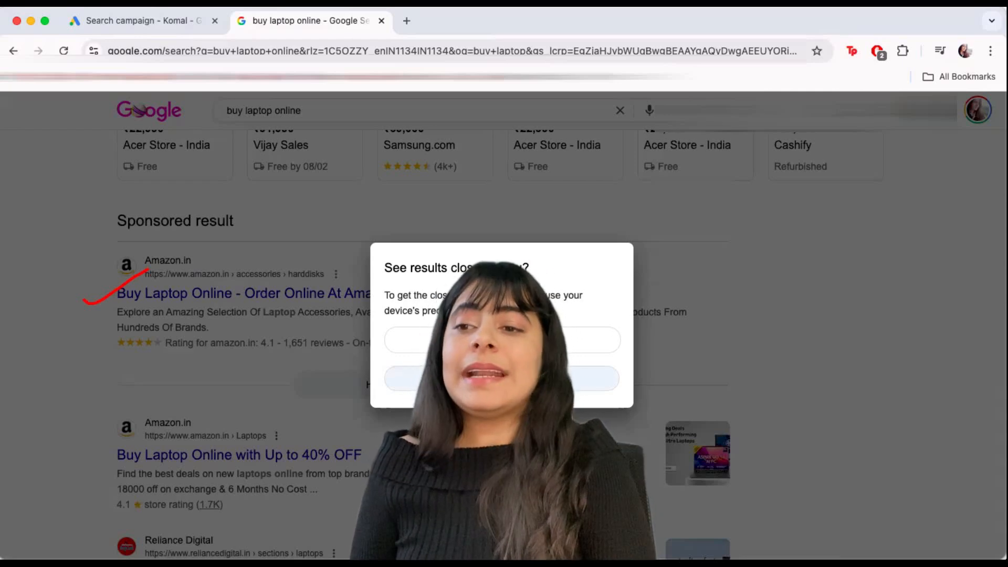
click(499, 378)
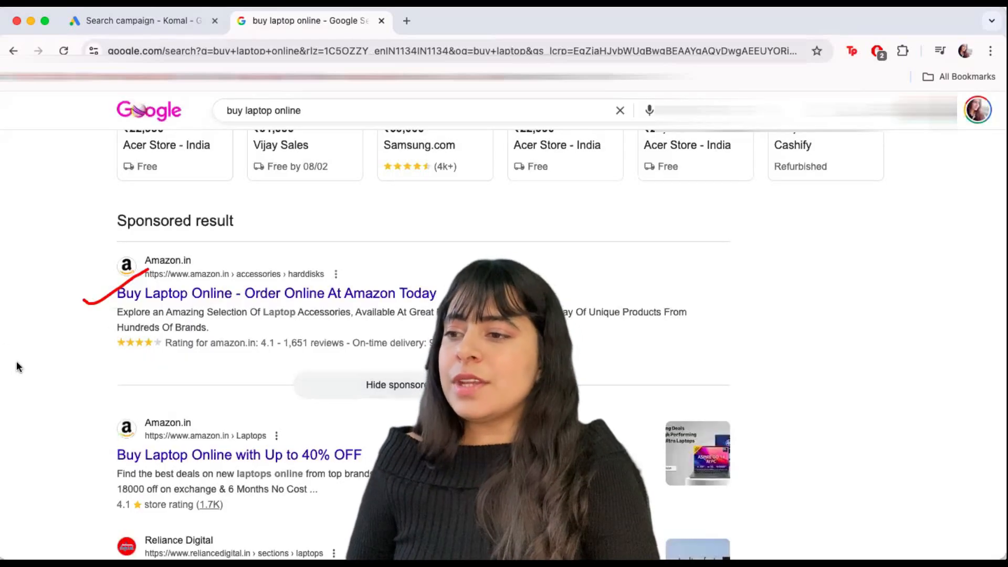
scroll(135, 357, up, 1)
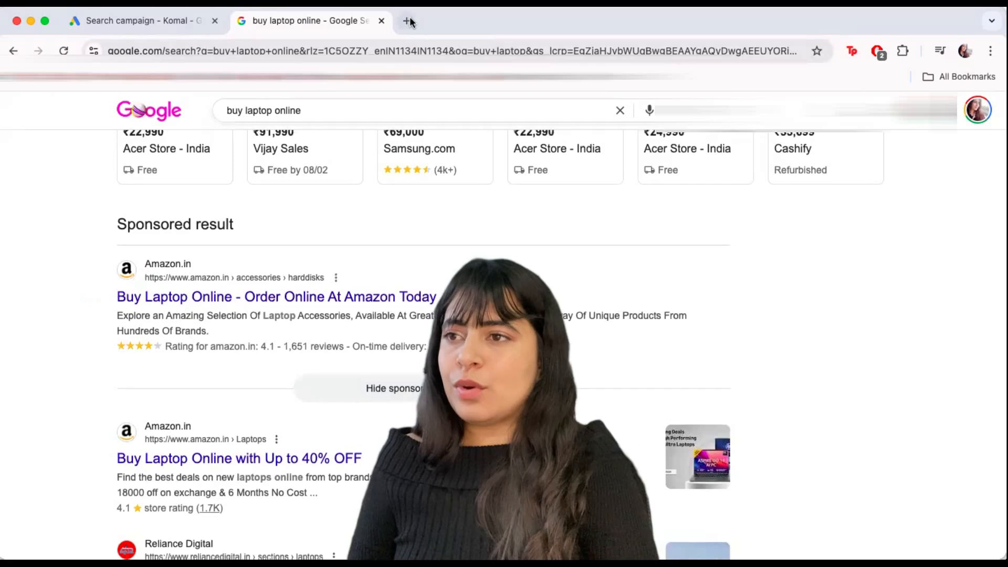
Step: Open youtube.com in another new tab and search it for "digital marketing course in delhi"
click(409, 21)
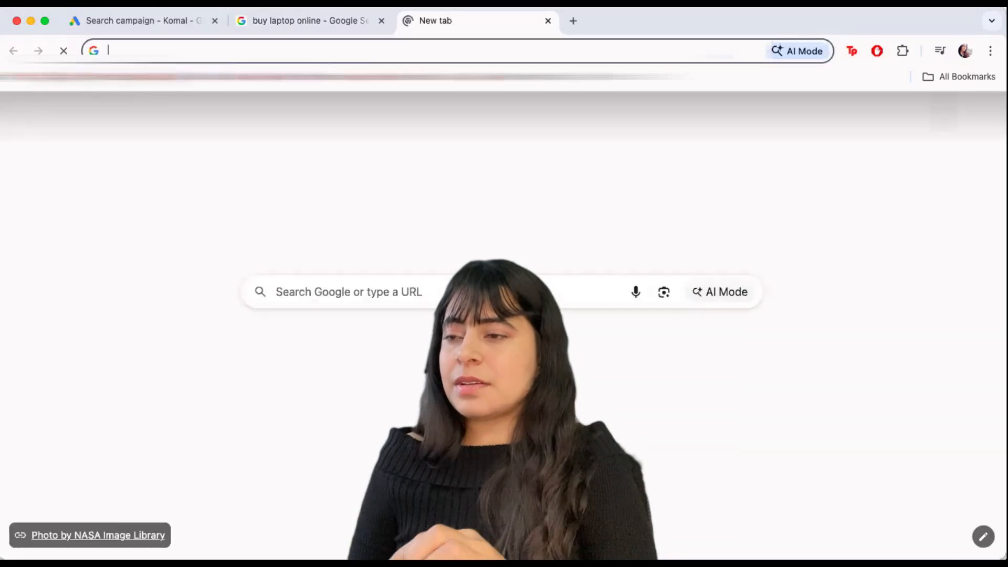
text(youtube.com)
key(Return)
click(399, 87)
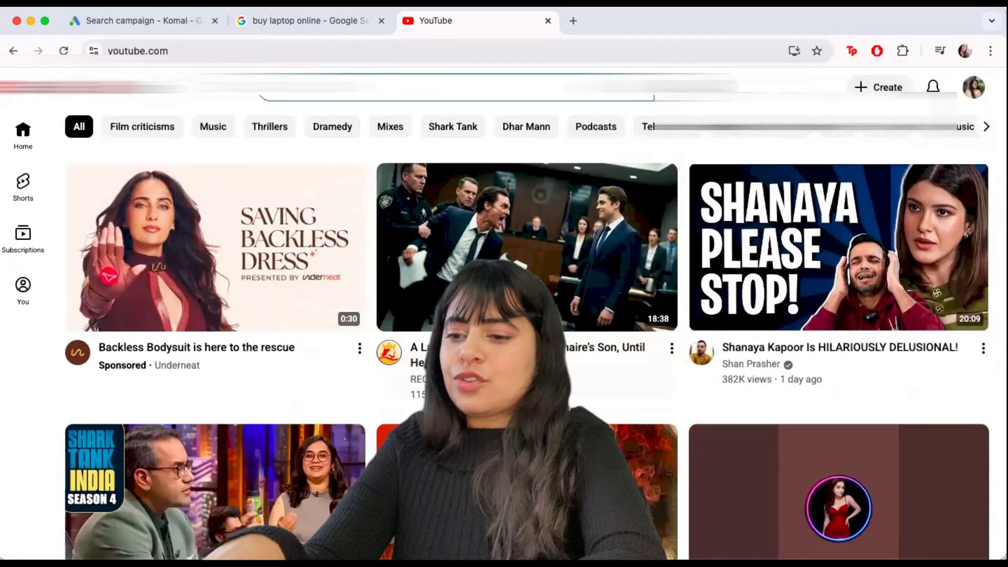
text(d)
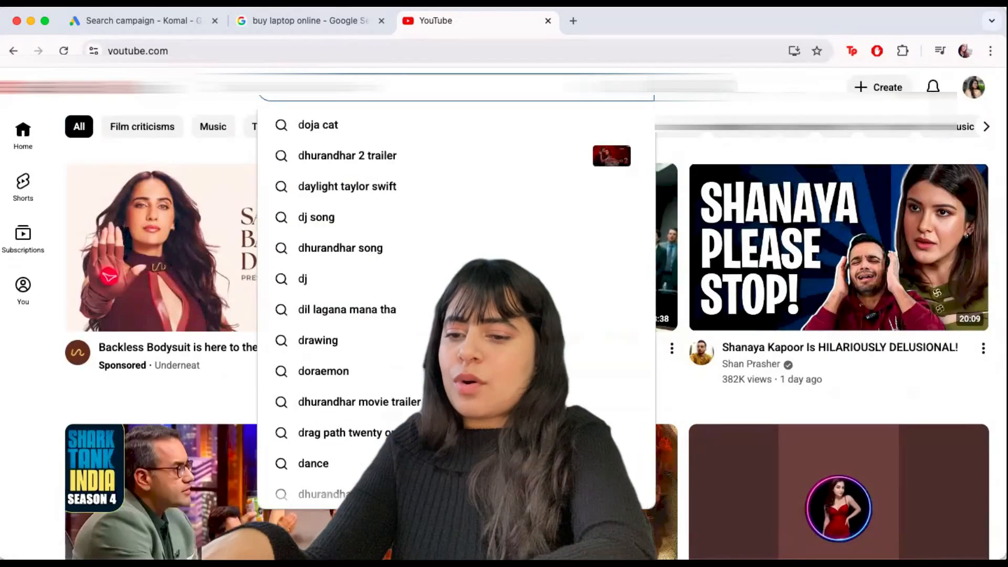
text(igital marke)
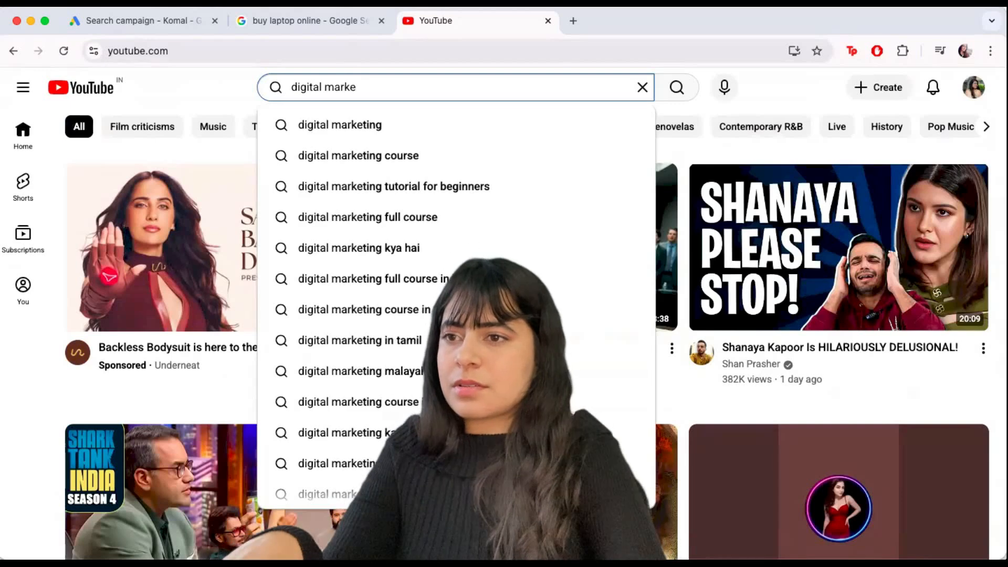
key(Down)
key(Down)
text(in d)
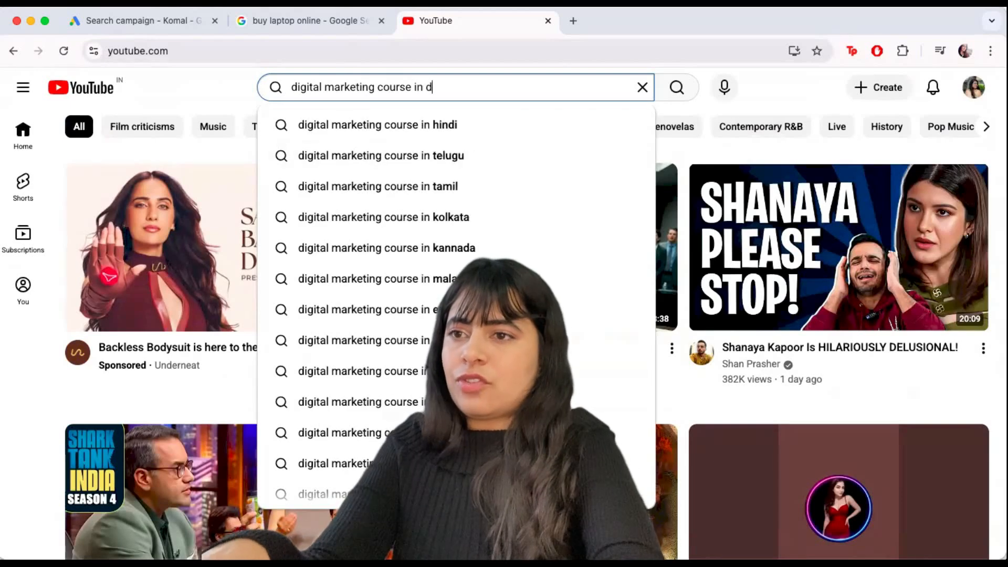
text(elhi)
key(Return)
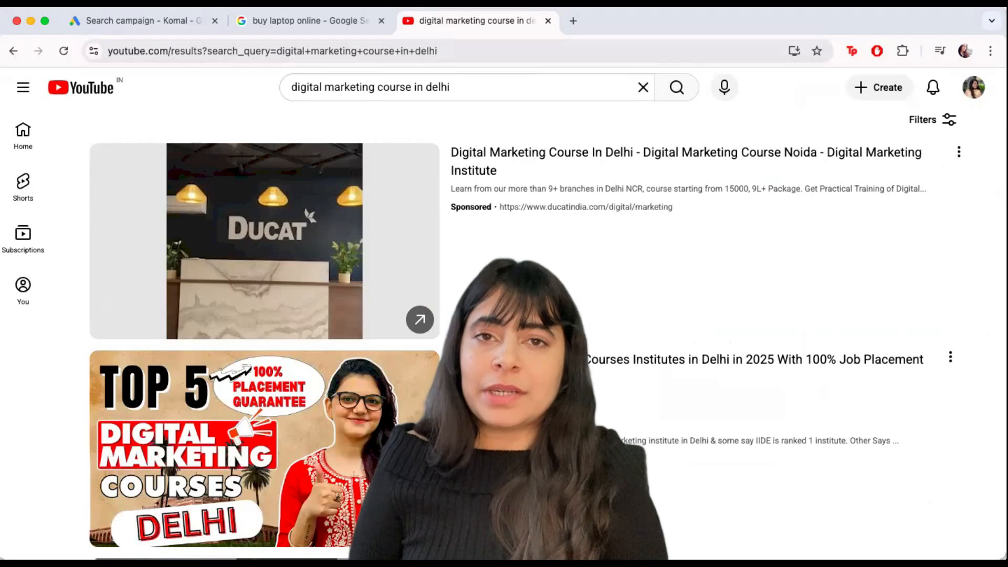
Step: Compare the sponsored Google result for laptops with the sponsored listing in the YouTube search results
click(256, 21)
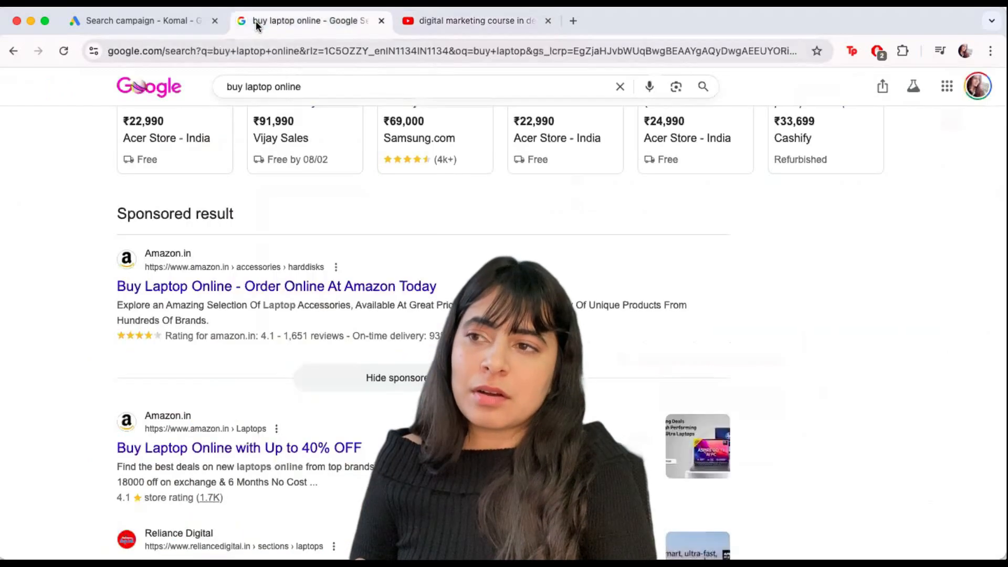
click(436, 26)
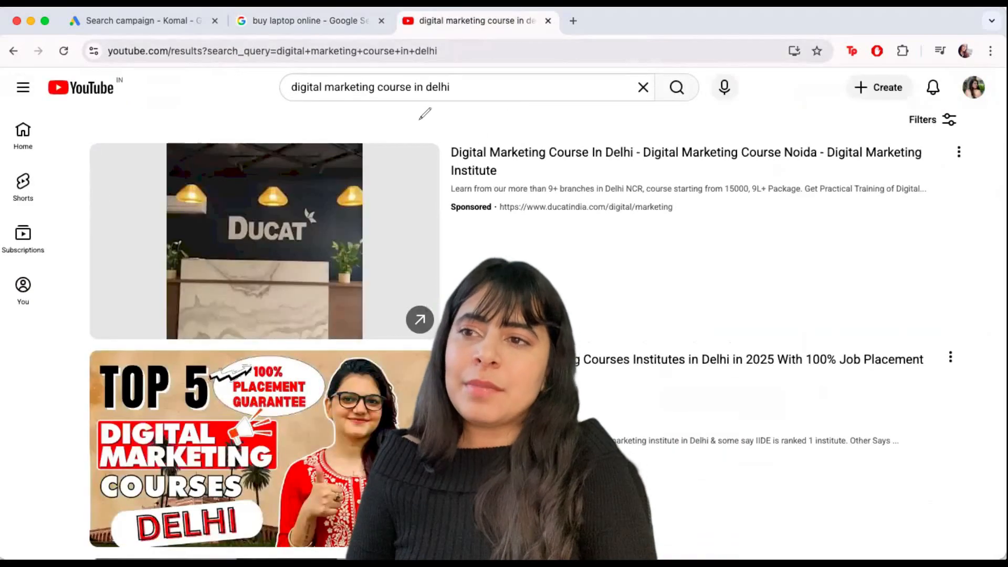
drag(357, 99, 466, 97)
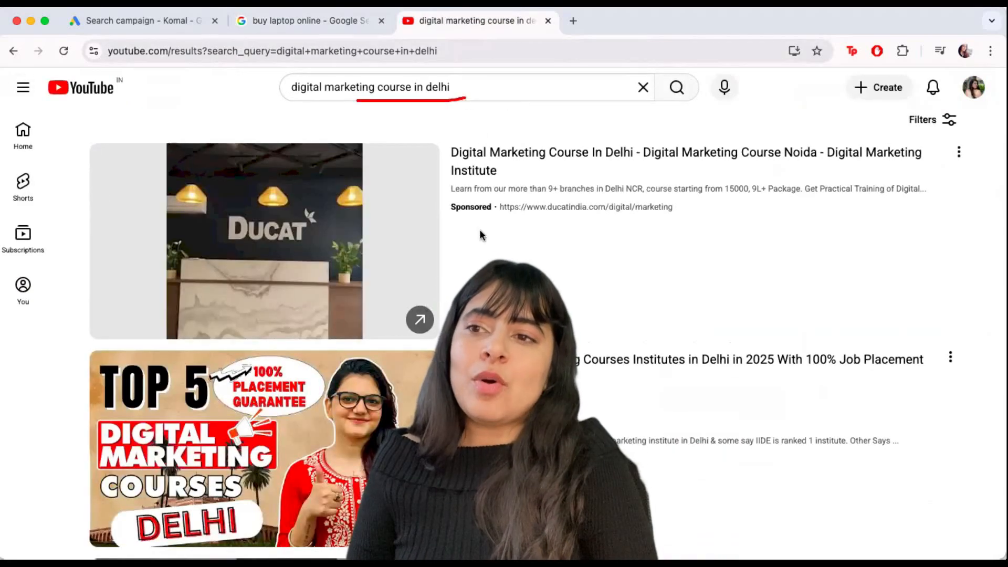
drag(472, 229, 665, 218)
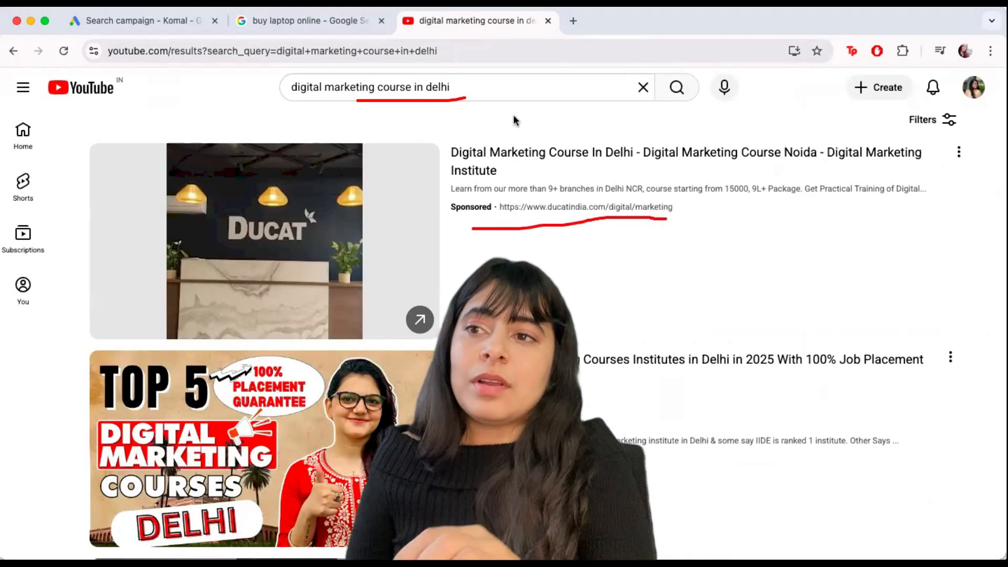
Step: Return to the Google Ads campaign and review its network options against the YouTube ad example, including the Google Display Network
click(160, 19)
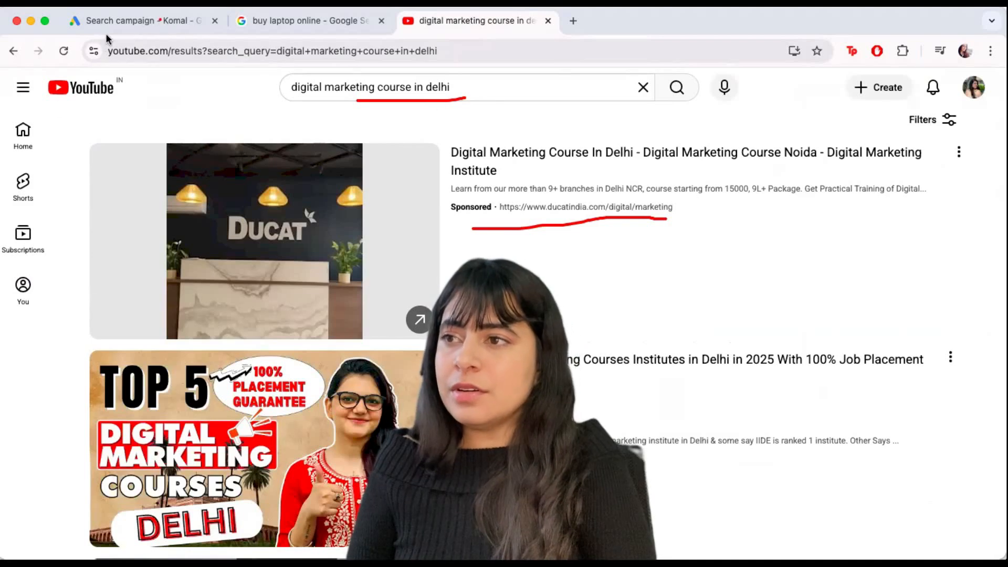
click(116, 21)
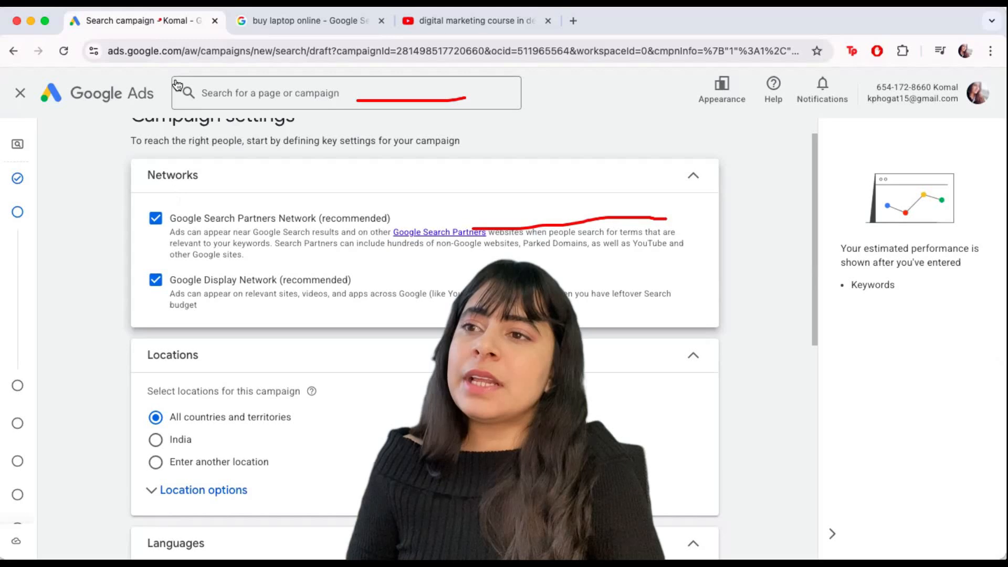
click(443, 22)
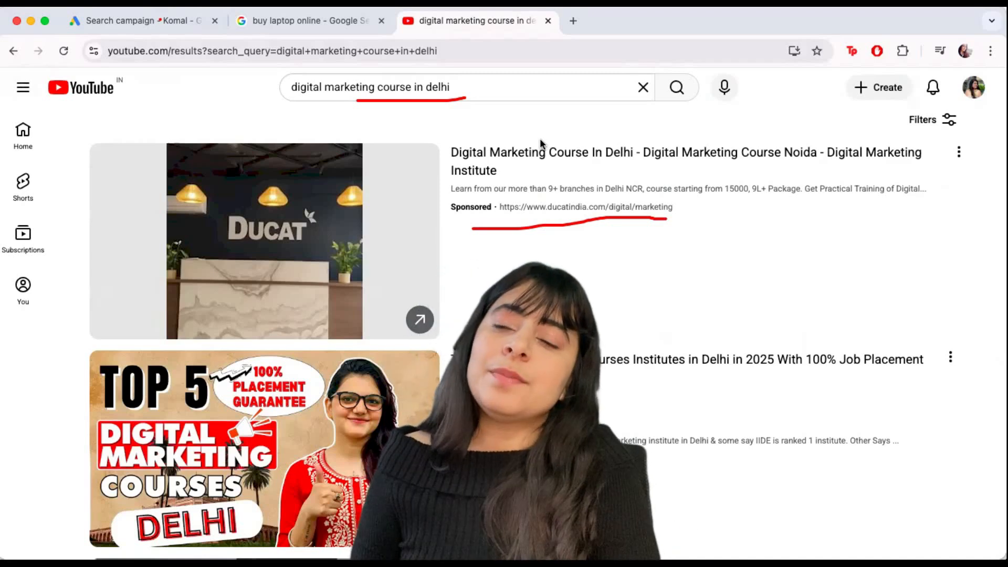
mouse_move(486, 171)
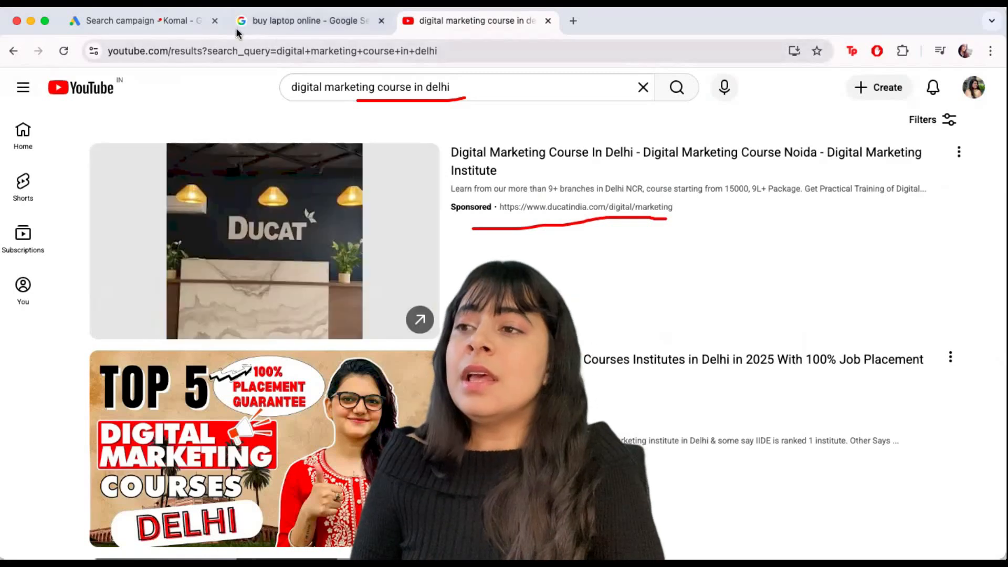
click(181, 26)
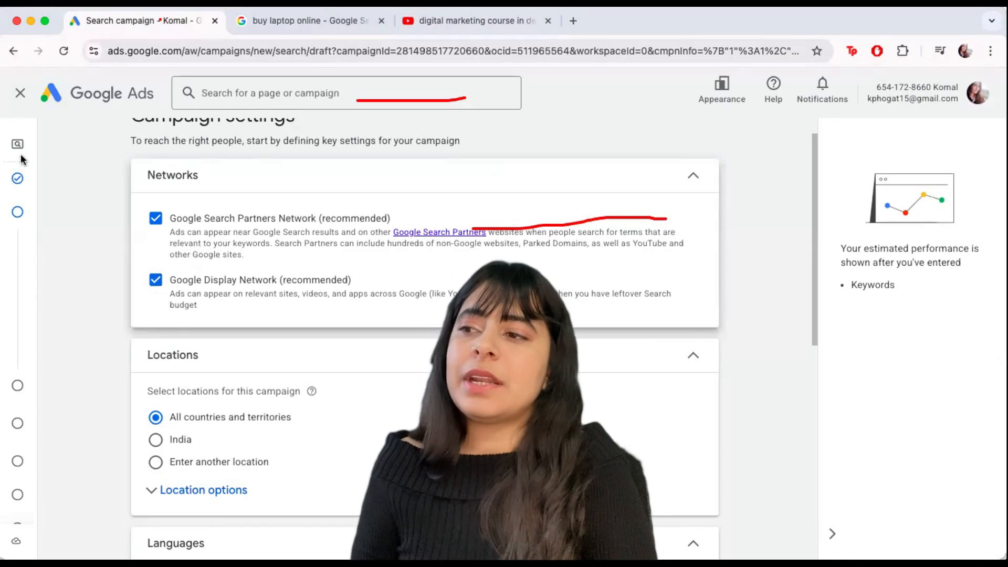
drag(170, 293, 345, 293)
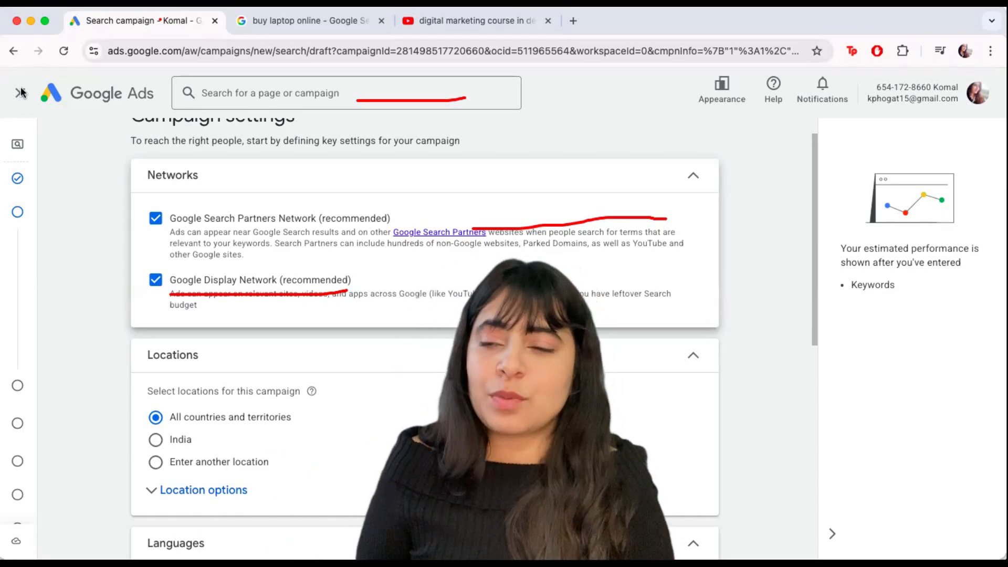
Step: Open the Times of India website and examine the display ads around and within its homepage
click(573, 22)
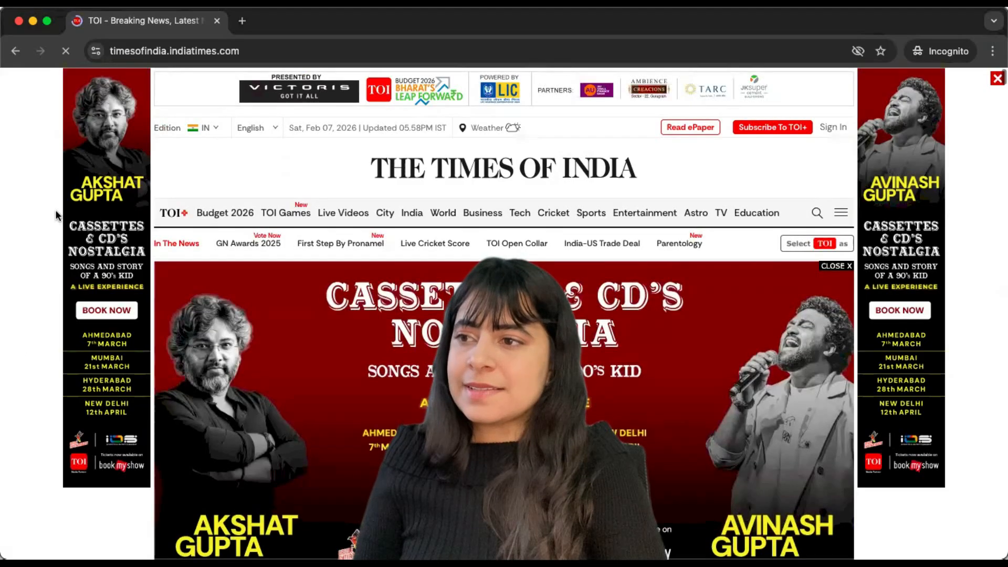
drag(59, 203, 122, 176)
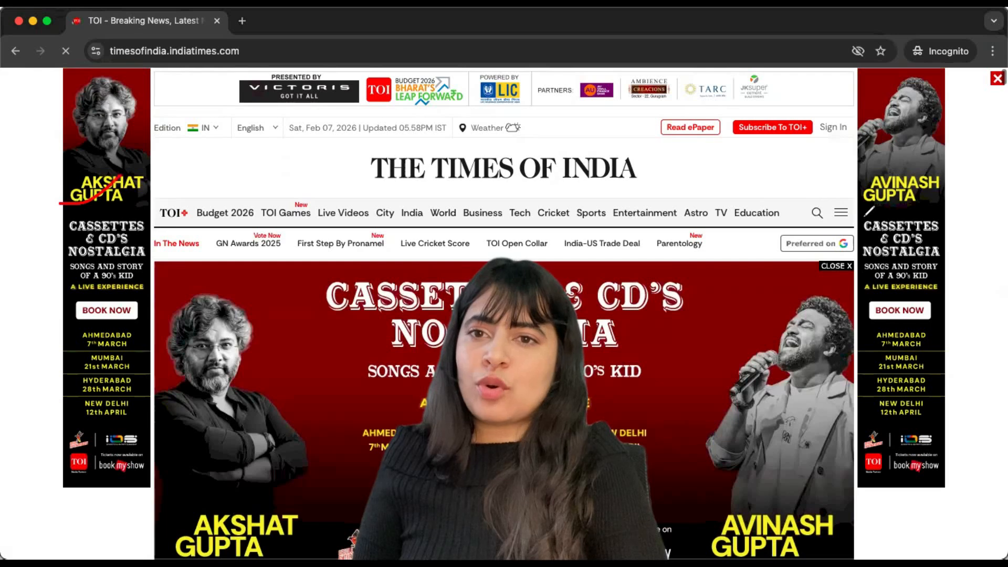
drag(873, 215, 961, 213)
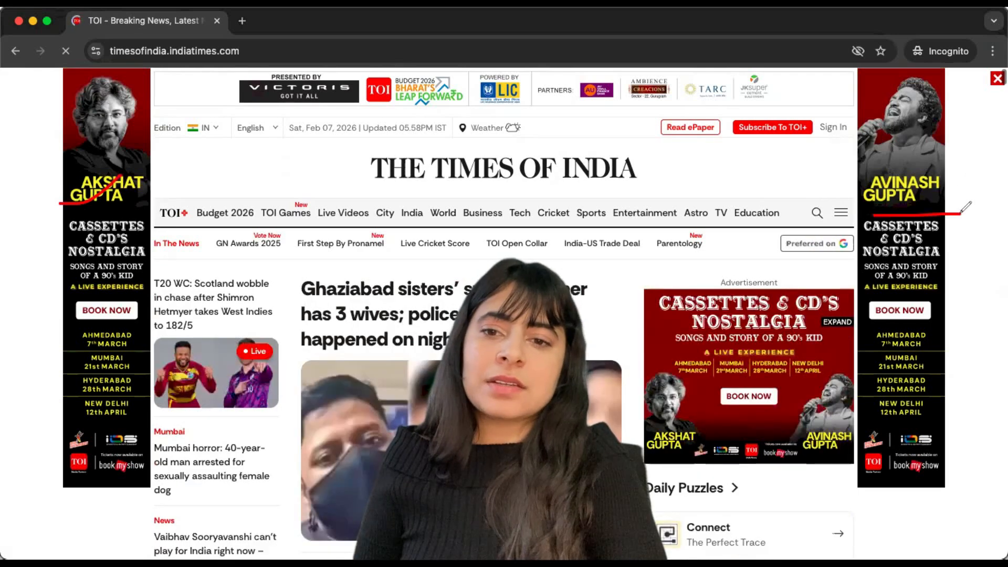
drag(662, 337, 837, 316)
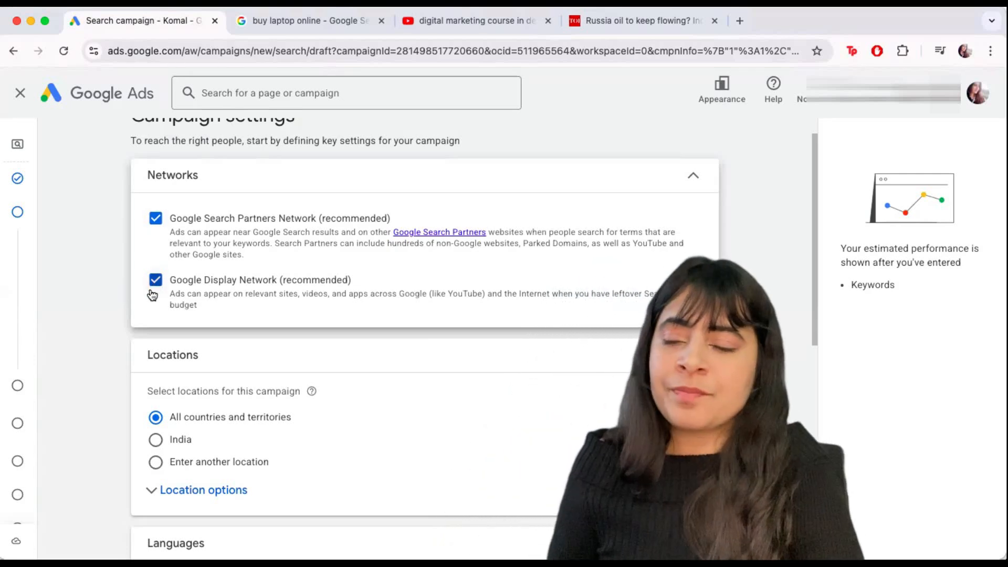
Step: Set the campaign's location targeting to Enter another location and open the advanced location search
scroll(152, 289, down, 3)
scroll(150, 293, down, 1)
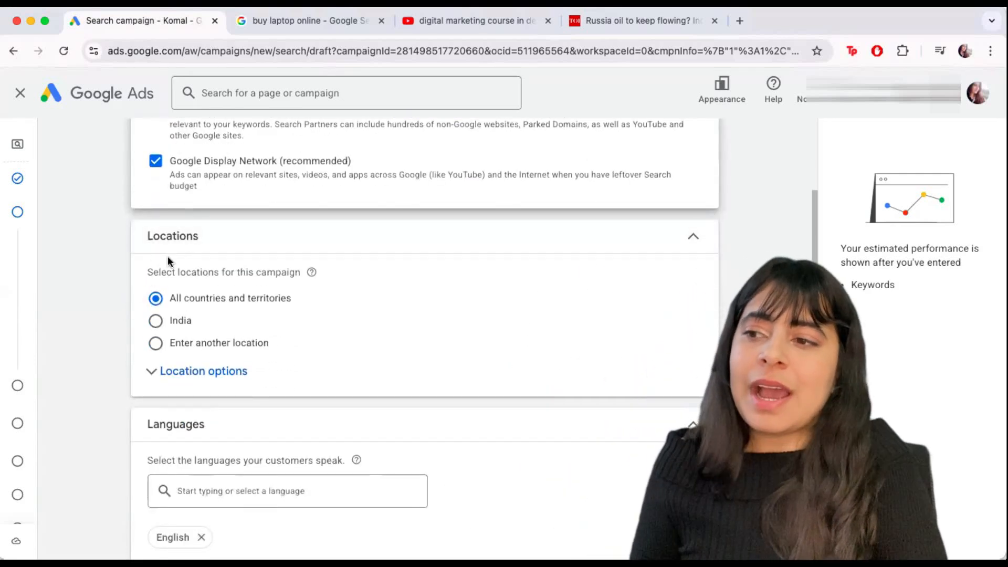
click(156, 343)
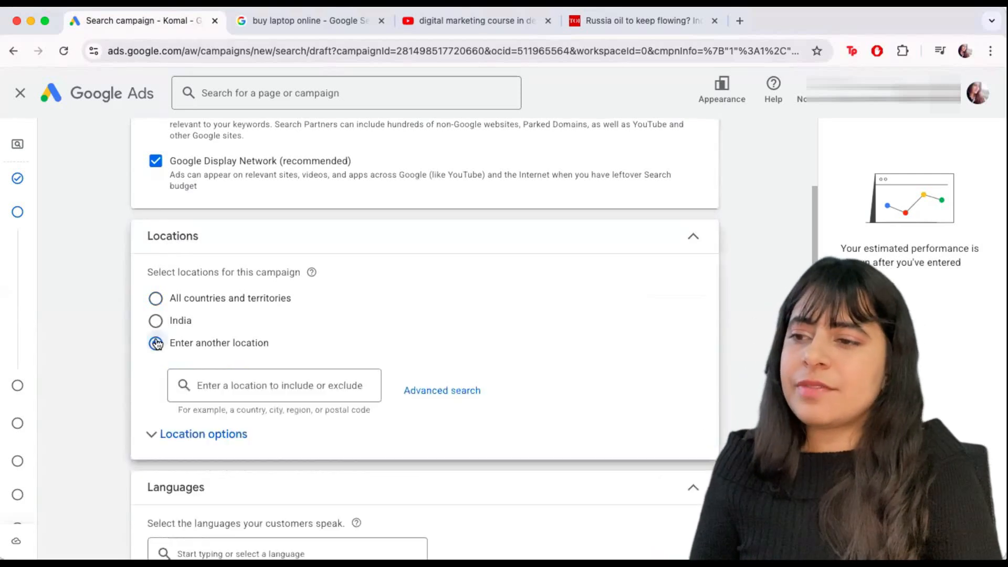
click(435, 391)
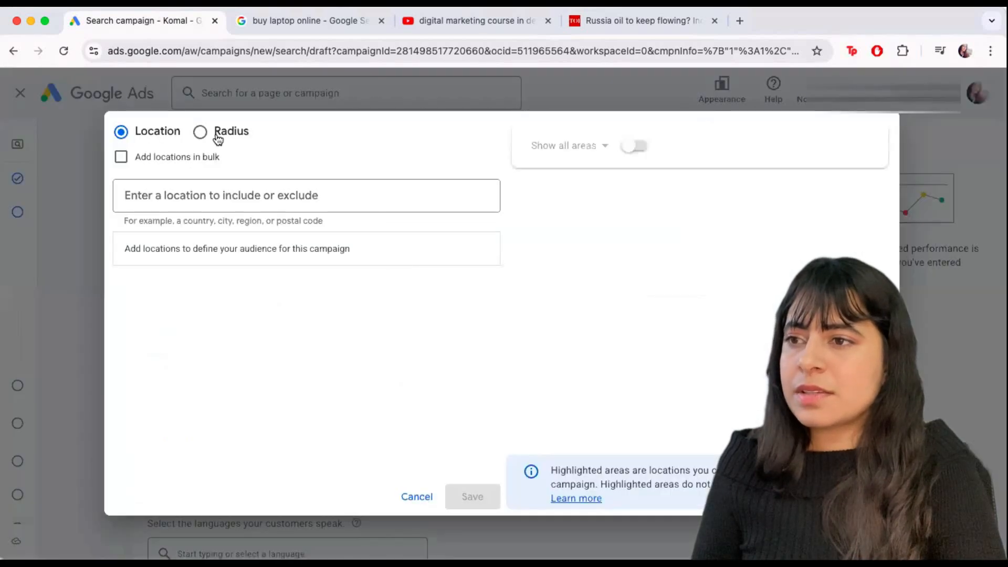
Step: Add and save a 20 km radius around Delhi as the campaign's target location
click(216, 134)
click(475, 196)
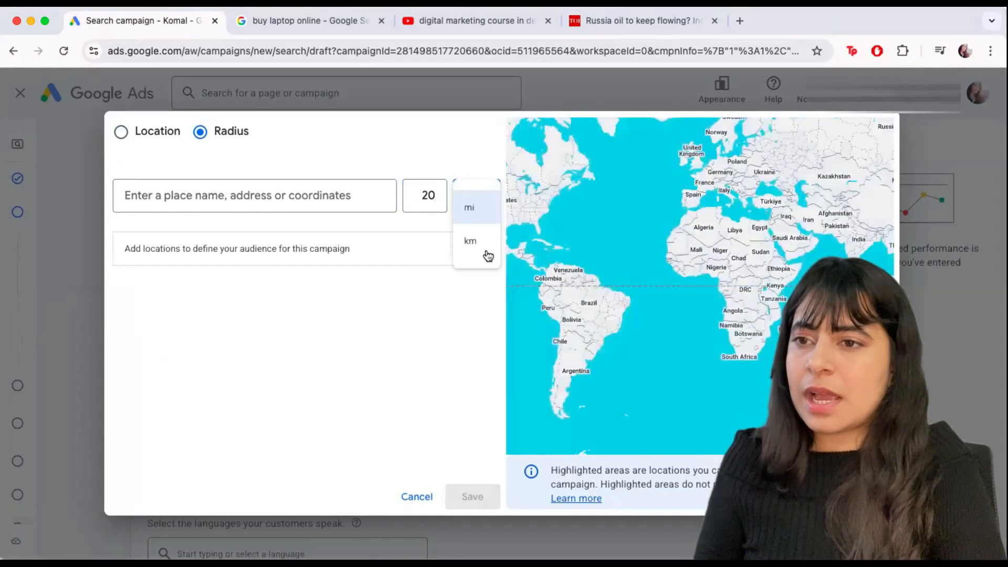
click(466, 245)
click(207, 195)
text(d)
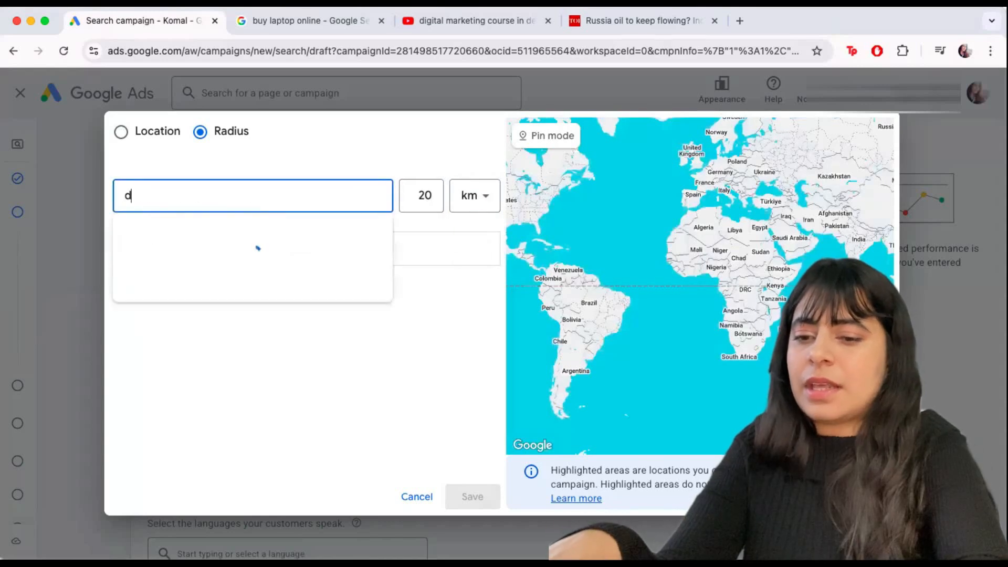
text(elhi)
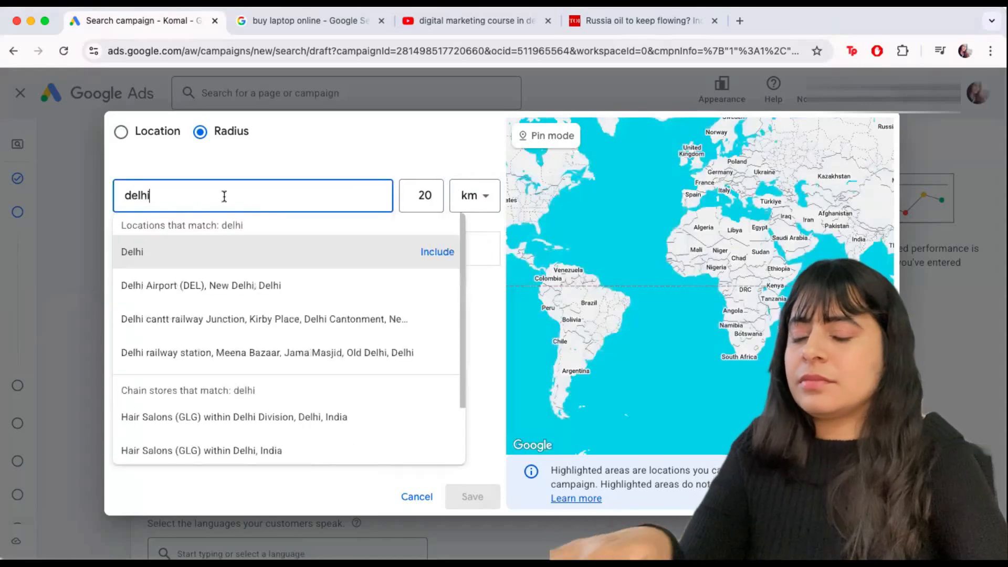
click(428, 254)
click(473, 496)
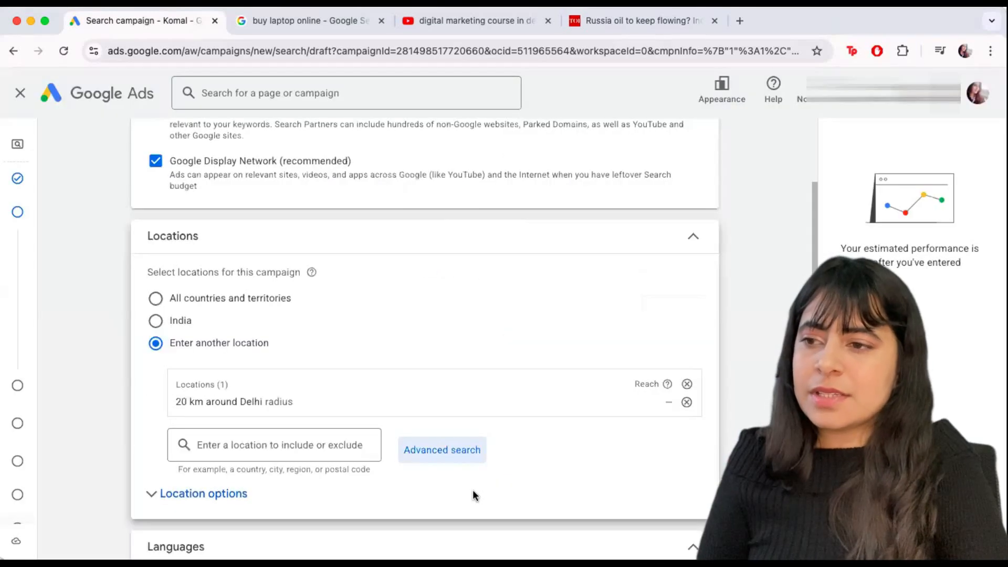
Step: Try the Presence setting in the location options and switch back to Presence or interest
scroll(212, 408, down, 3)
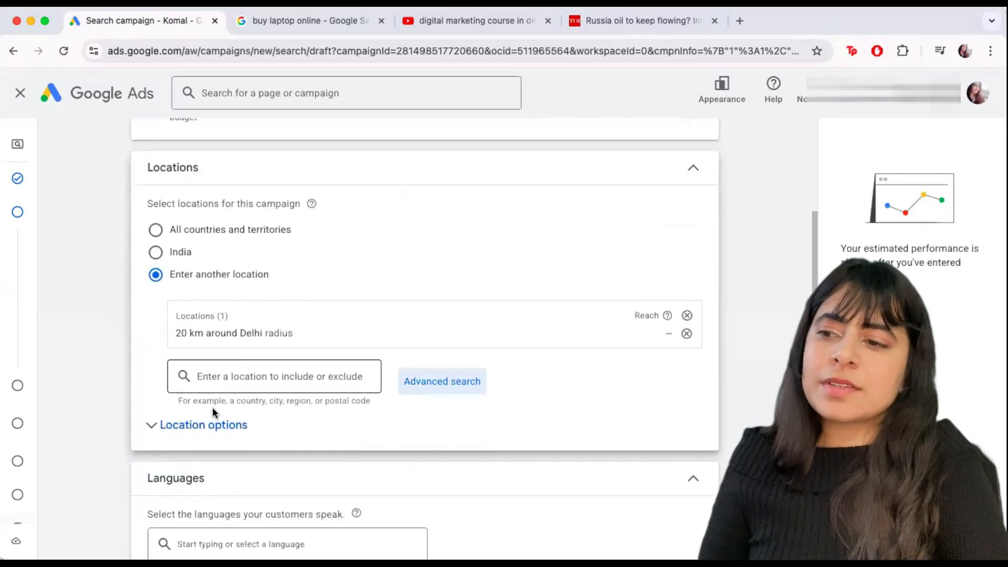
click(148, 333)
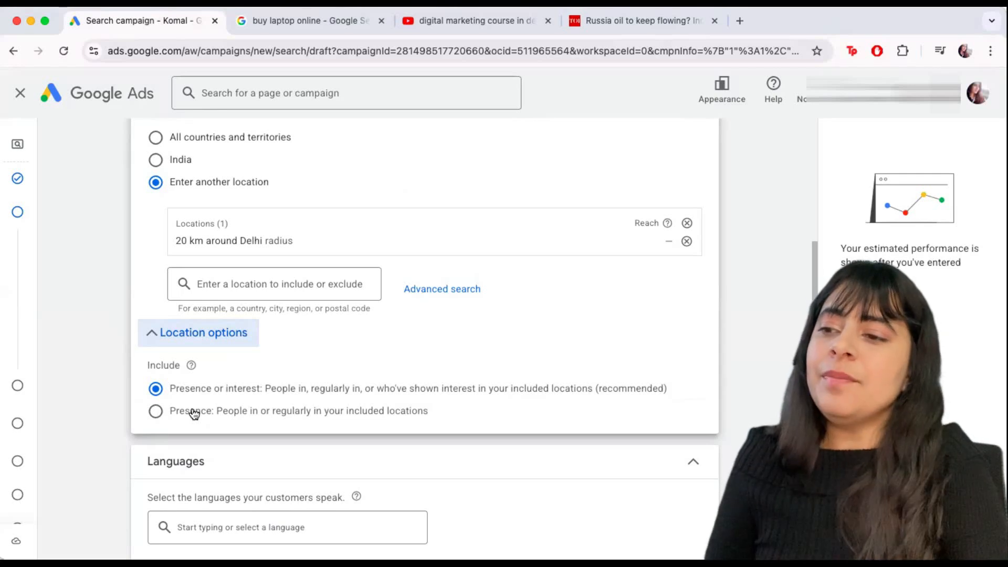
click(156, 412)
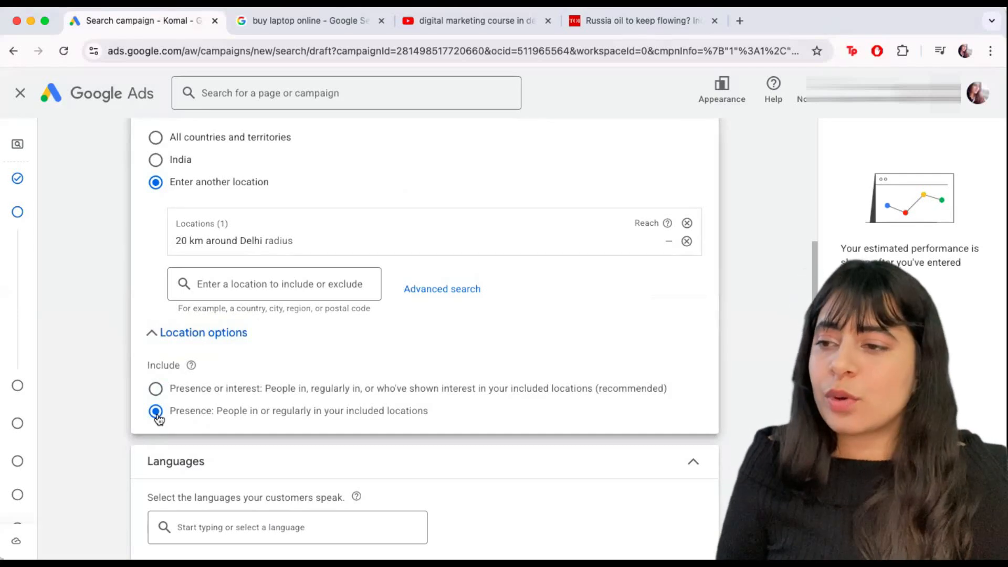
click(156, 389)
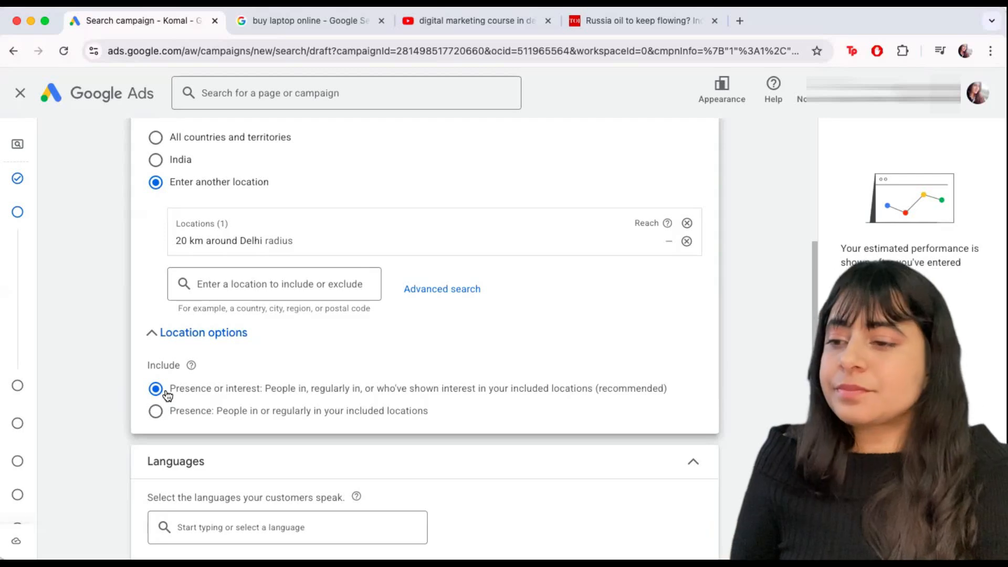
Step: Review the languages, EU political ads, audience segments and additional campaign settings, and continue to the AI Max page
scroll(167, 394, down, 5)
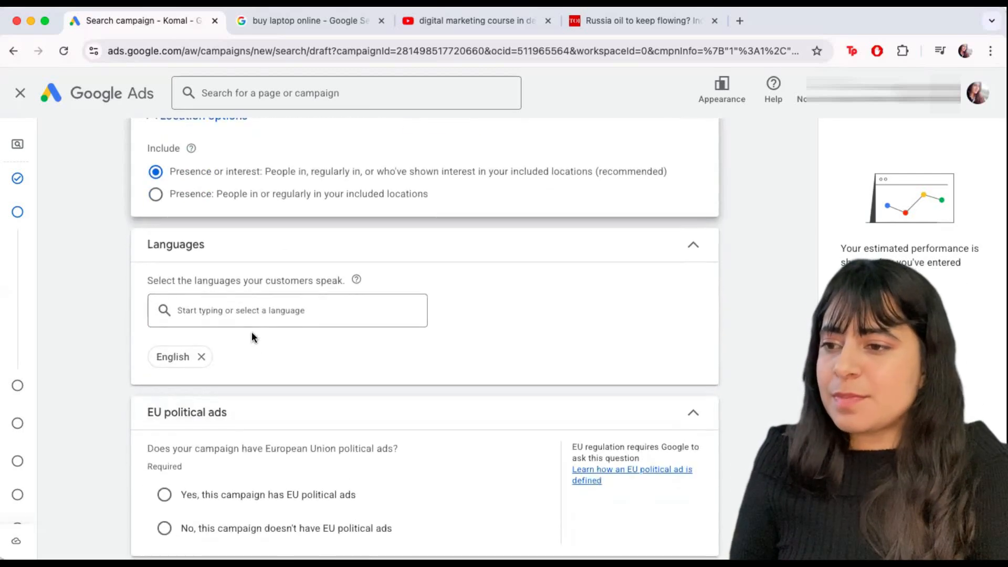
scroll(251, 333, down, 3)
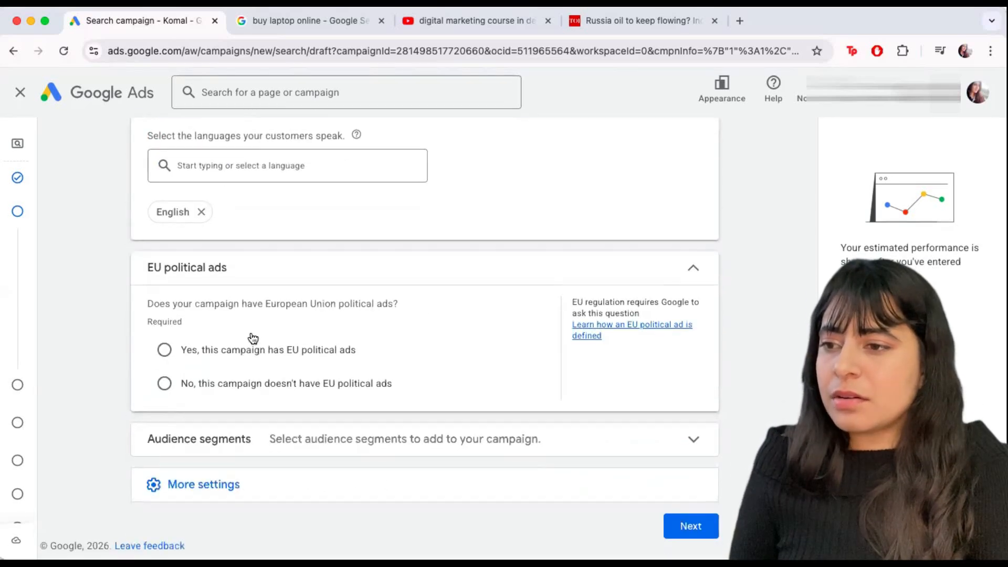
click(207, 441)
scroll(124, 459, down, 4)
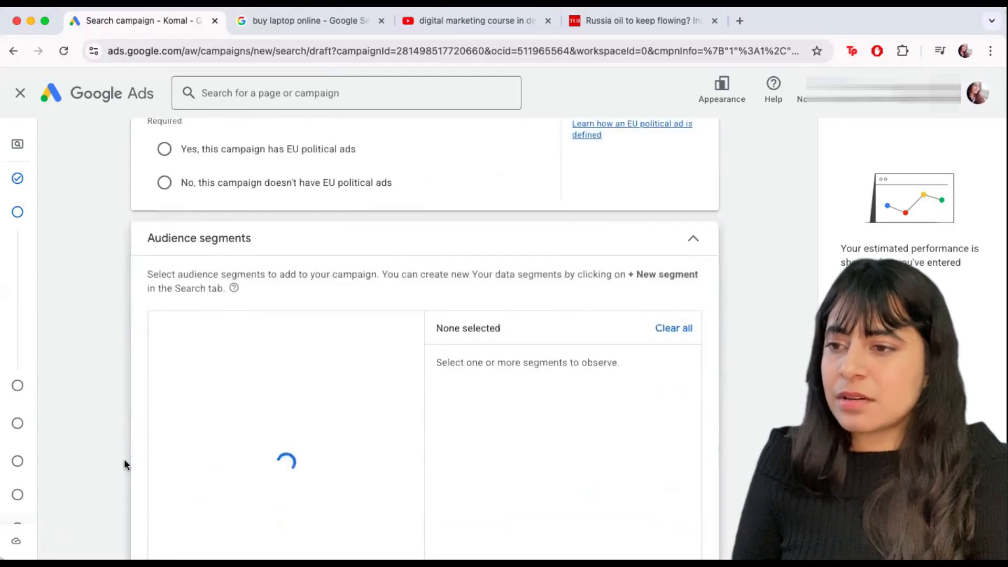
scroll(124, 459, down, 2)
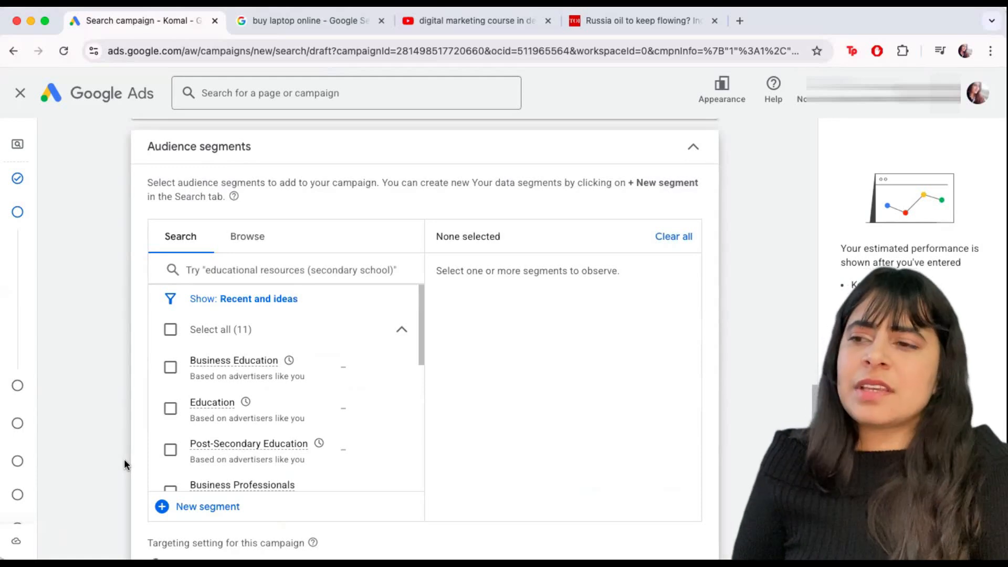
click(693, 151)
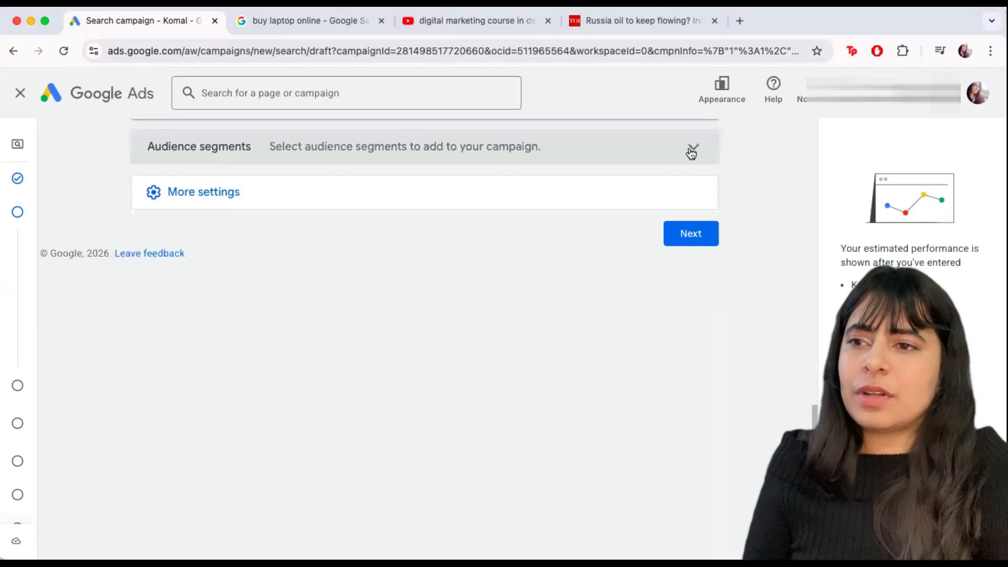
click(513, 200)
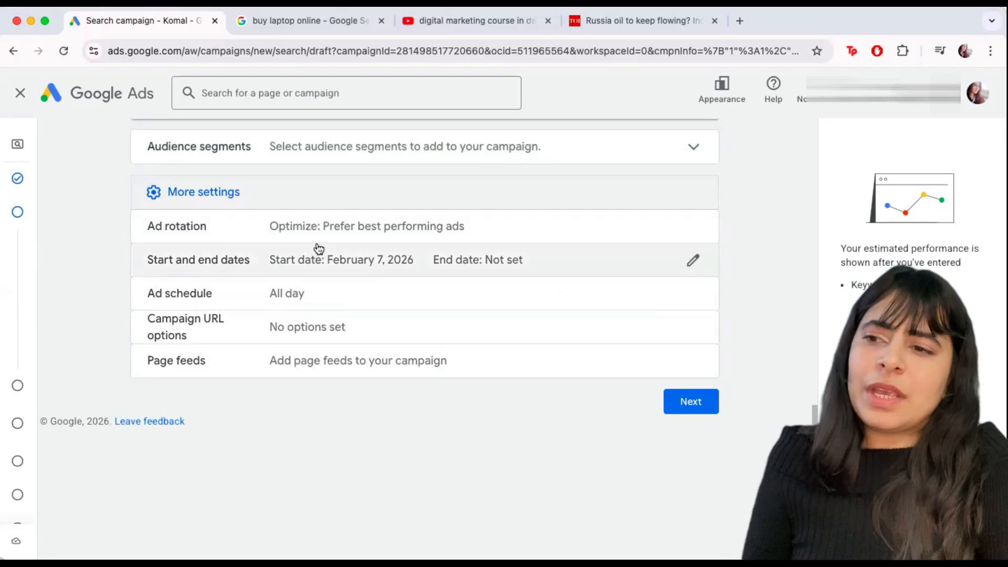
click(701, 403)
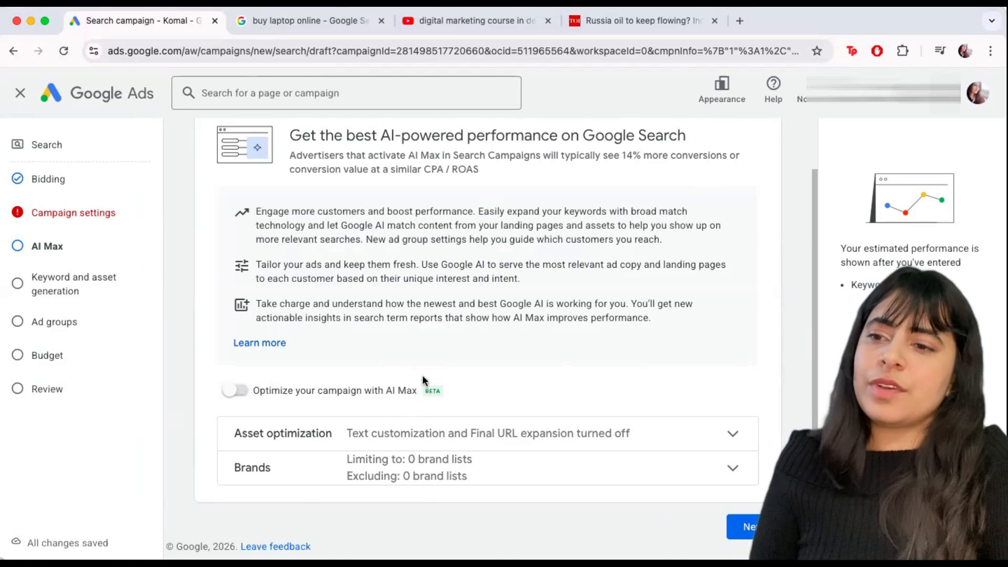
Step: Leave AI Max optimization turned off and skip keyword and asset generation to reach the ad group setup
drag(422, 403, 466, 402)
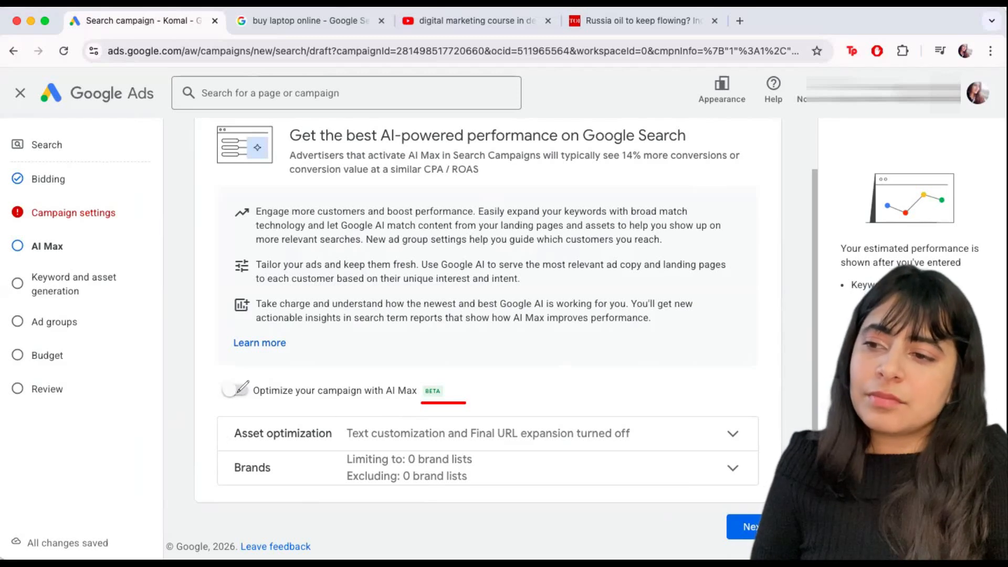
drag(227, 404, 251, 403)
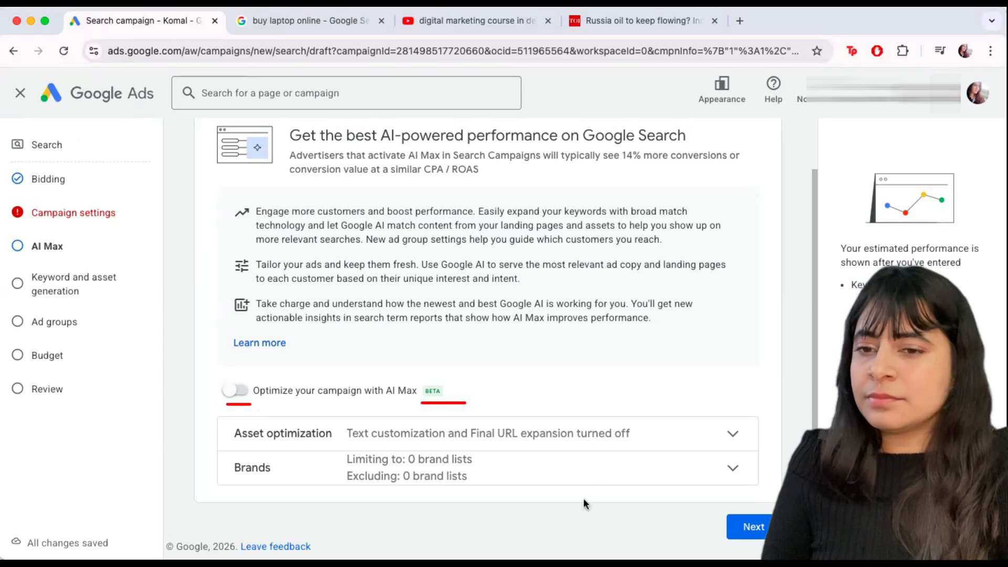
click(751, 527)
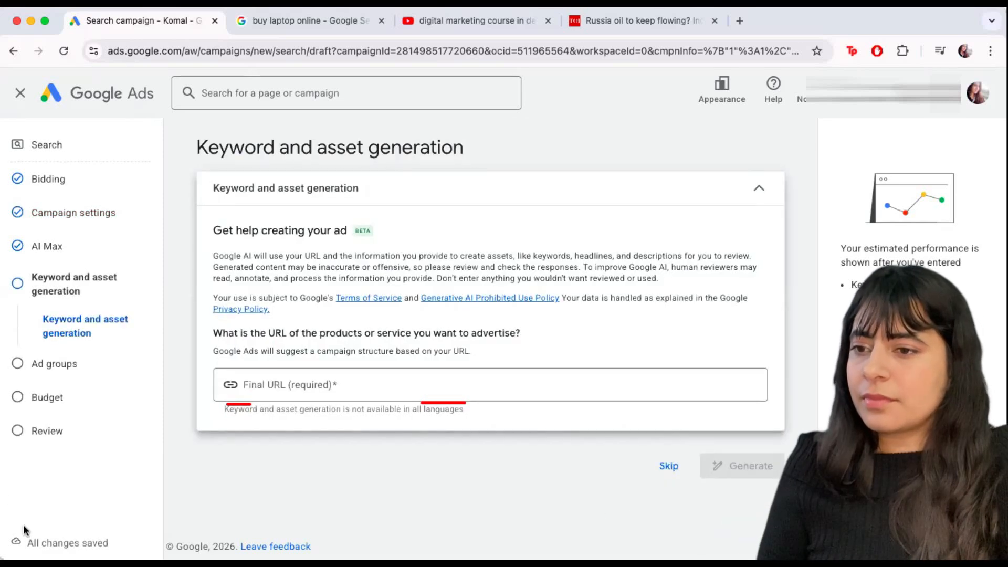
click(669, 467)
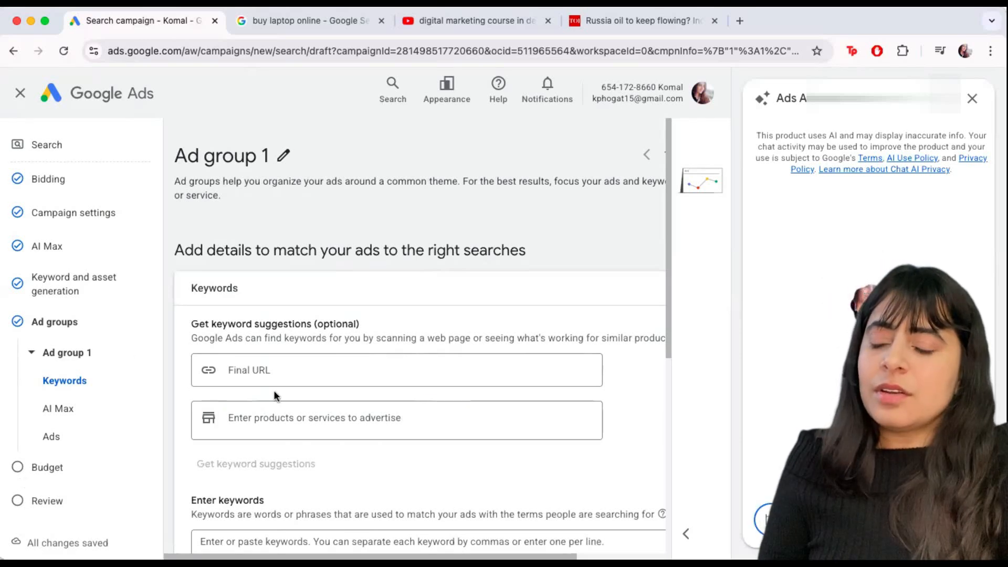
Step: Close the AI chat panel and return to the keywords section of Ad group 1
scroll(274, 395, down, 4)
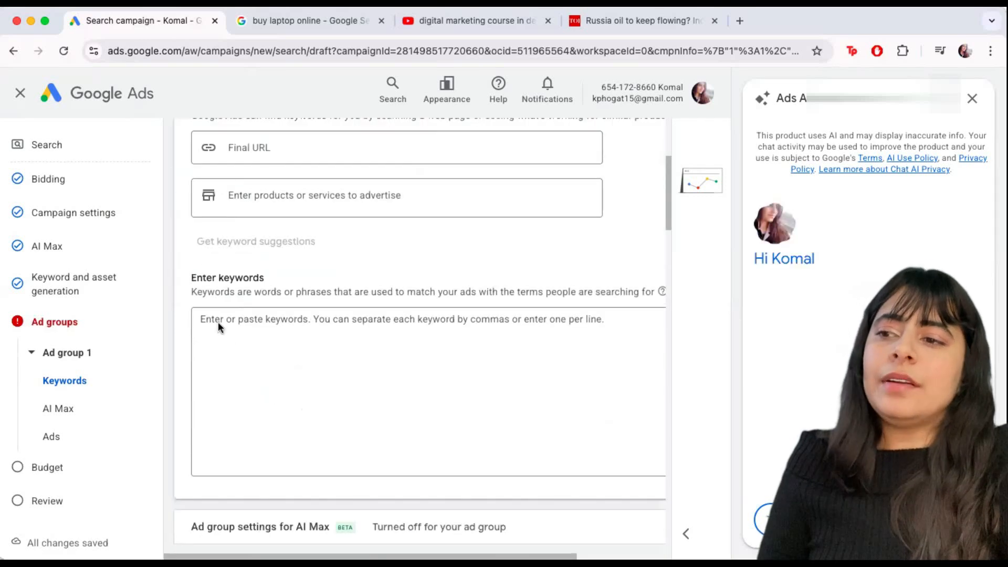
click(237, 321)
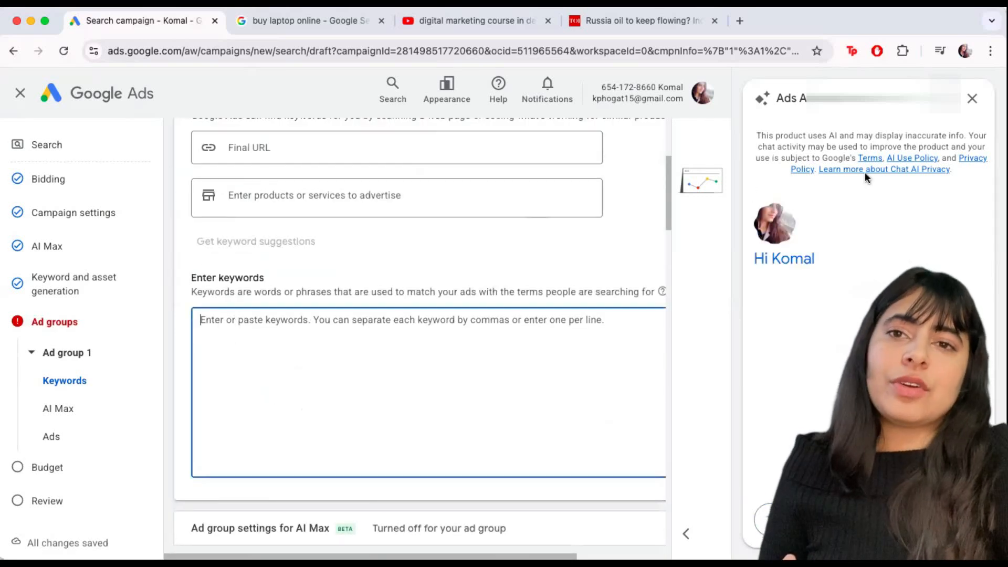
click(972, 101)
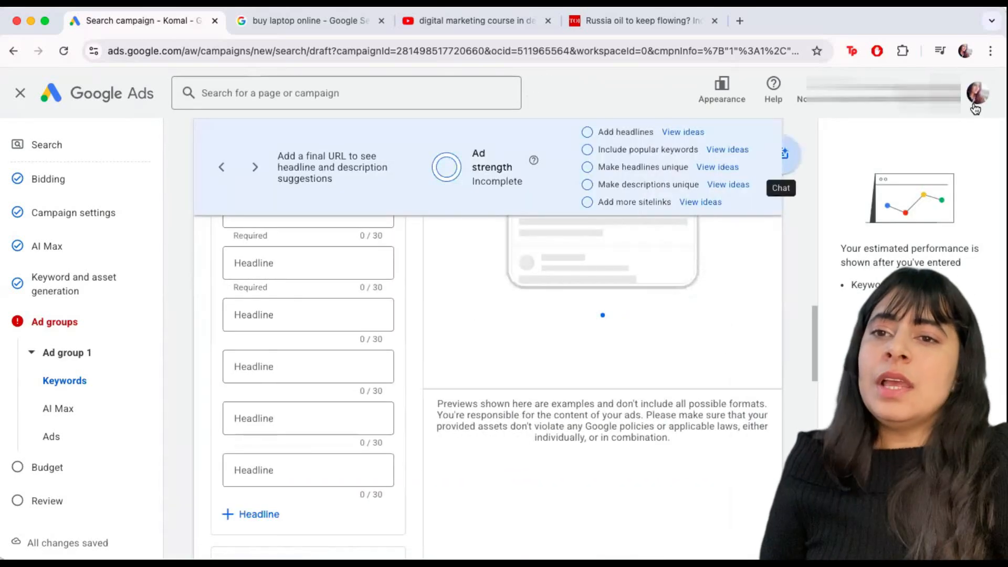
scroll(559, 383, up, 3)
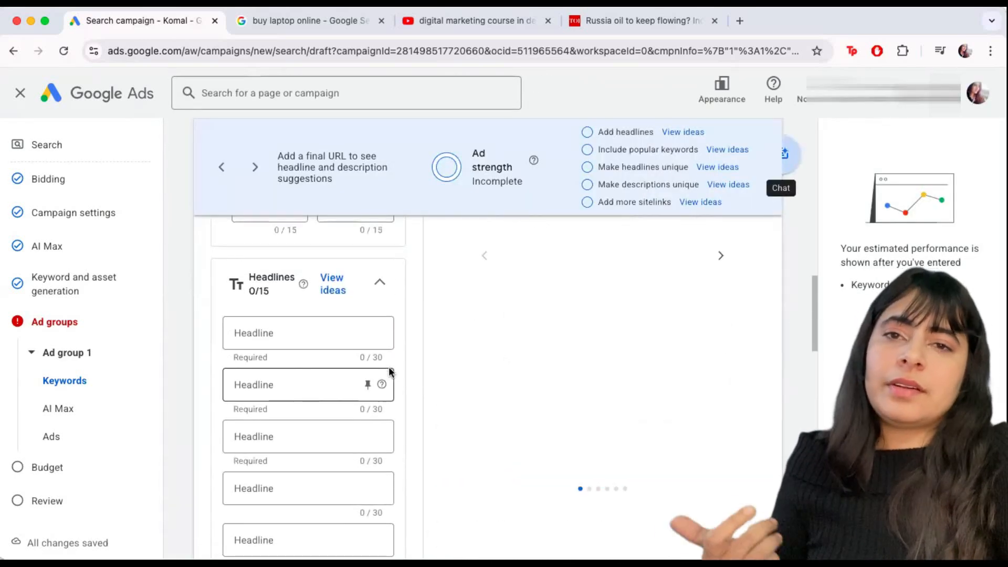
scroll(390, 371, up, 4)
scroll(388, 372, up, 4)
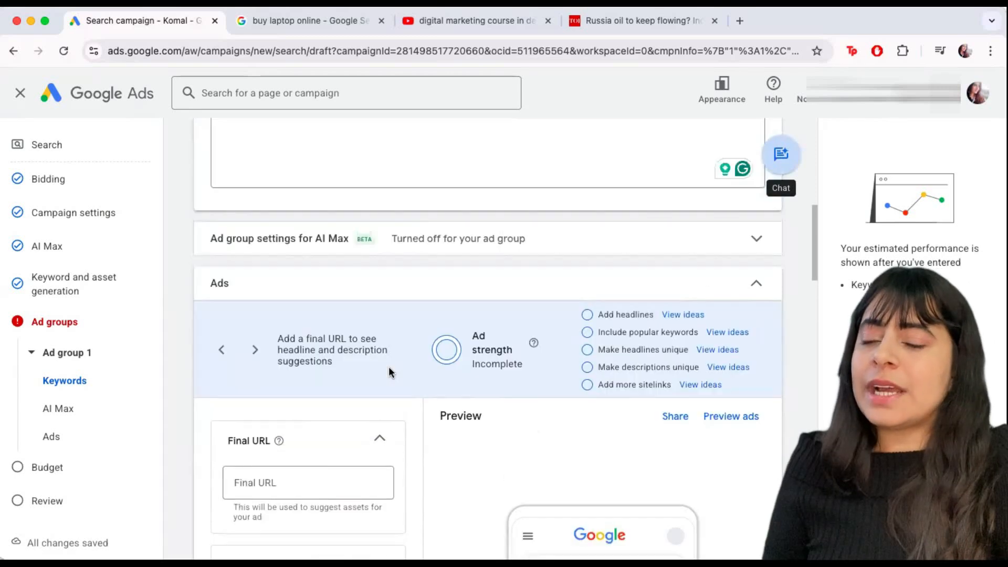
scroll(388, 367, up, 5)
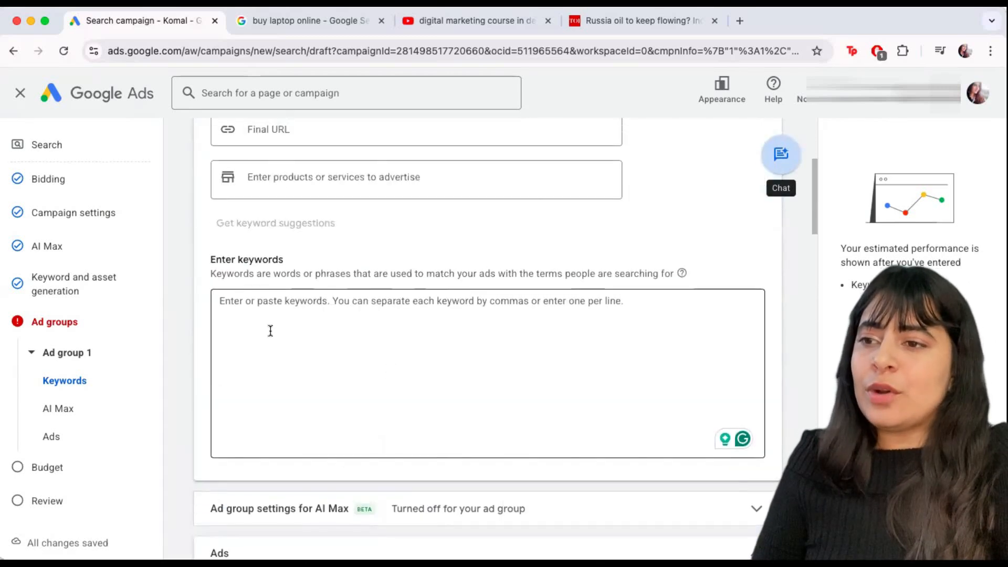
scroll(267, 326, up, 3)
Step: Enter the keywords digital marketing course, google ads course and meta ads course for Ad group 1, one per line
click(255, 487)
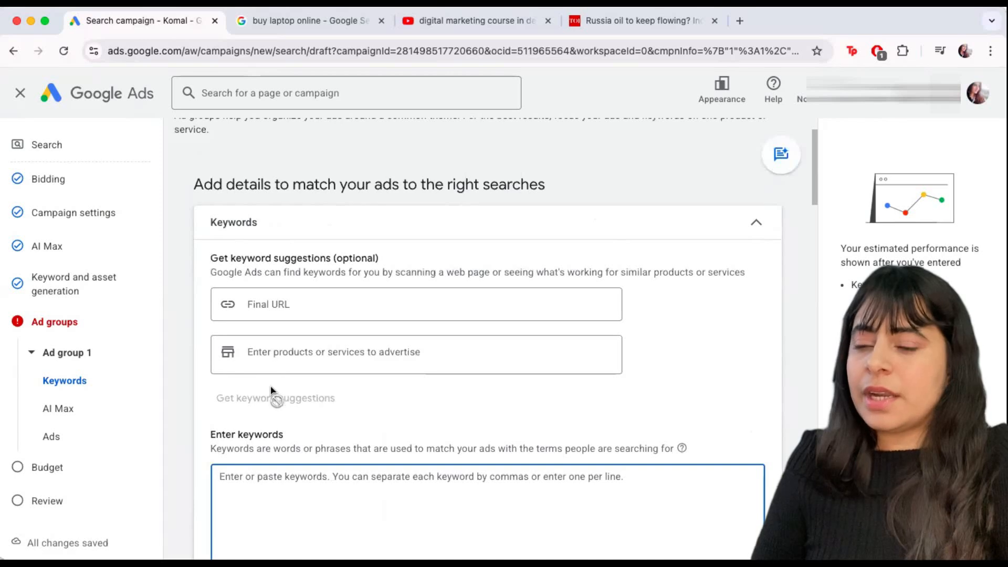
text(digital marketing course)
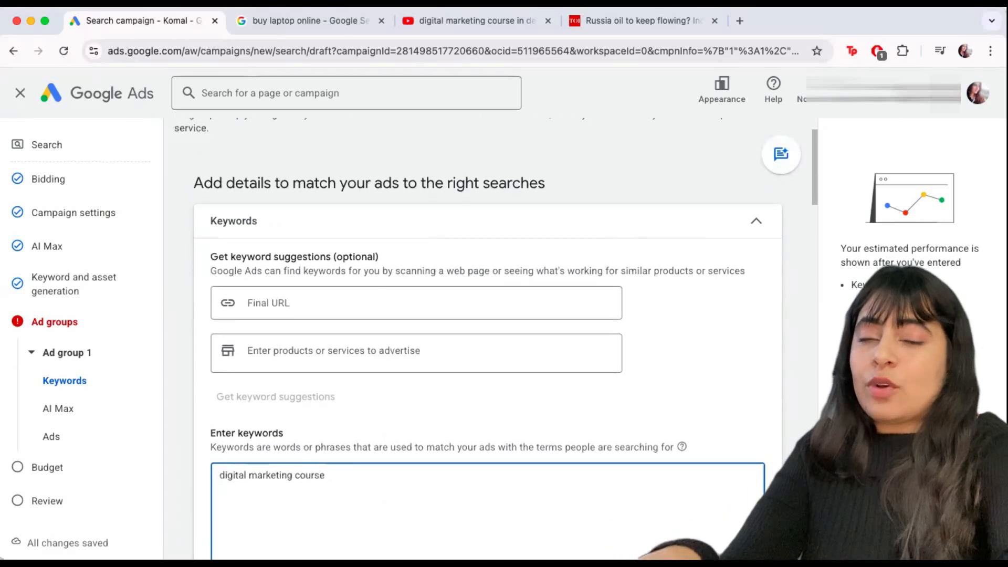
key(Return)
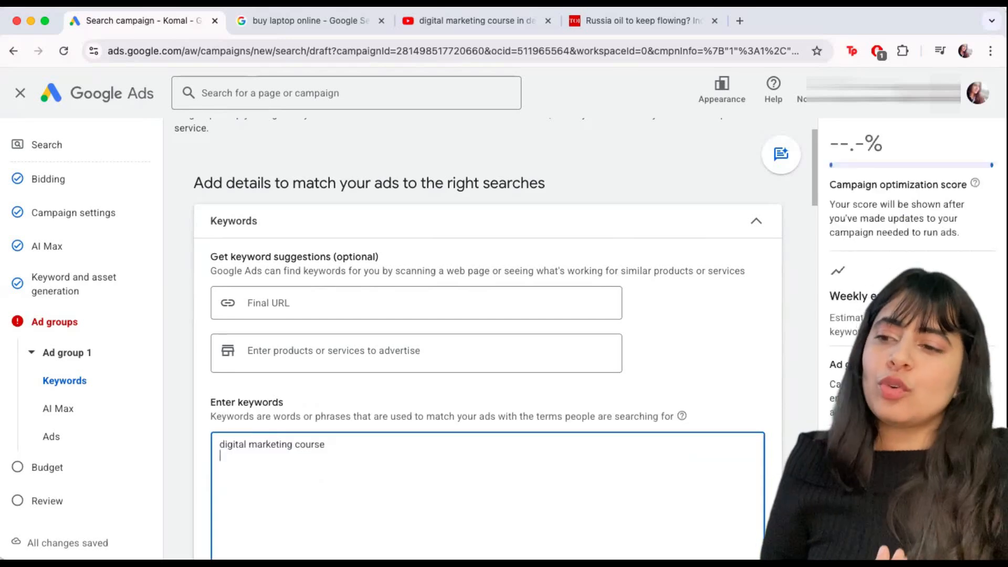
text(google ads course meta ads course)
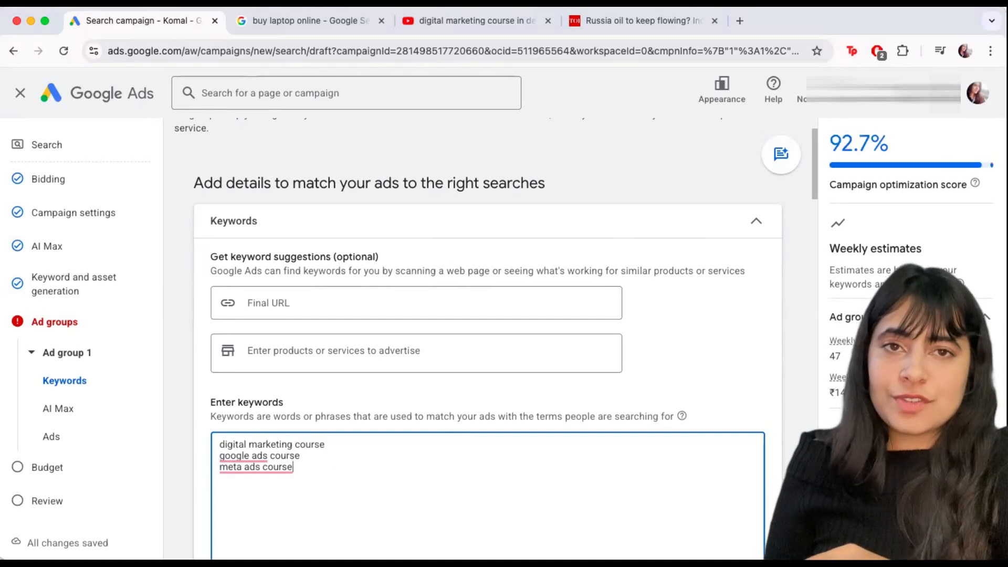
Step: Examine the final URL, display path and headline fields in the ad group's Ads section
scroll(304, 444, down, 7)
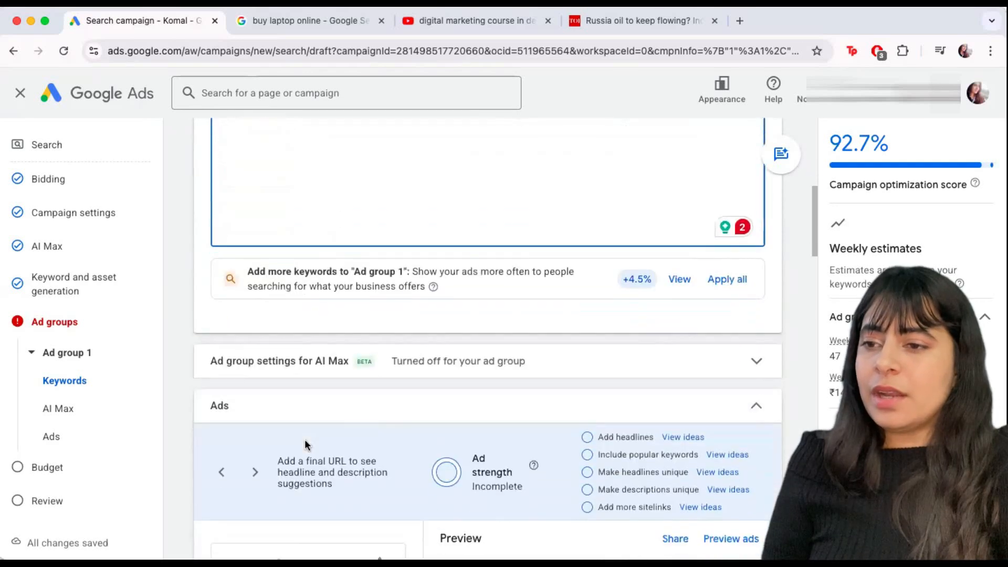
scroll(304, 439, down, 5)
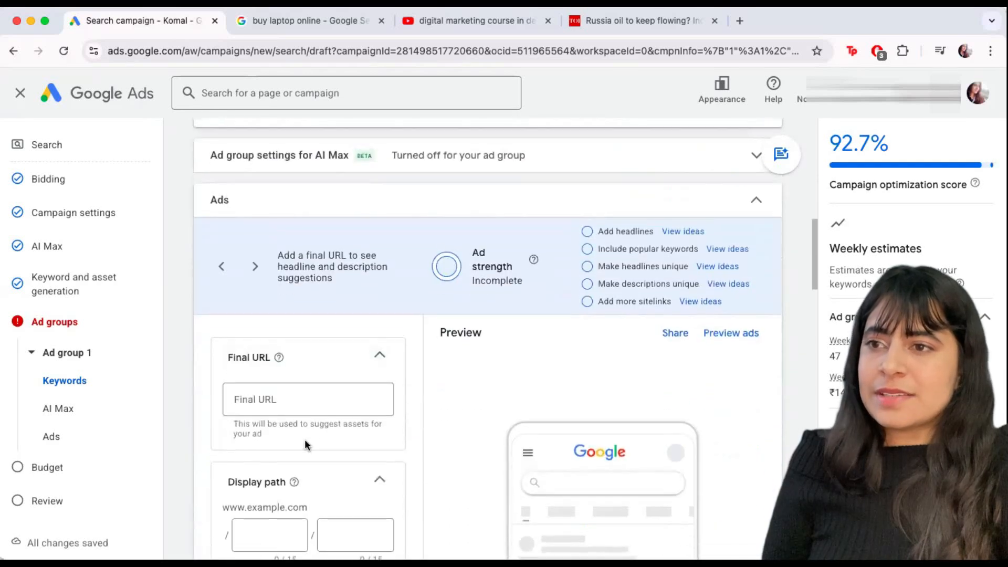
scroll(235, 393, down, 3)
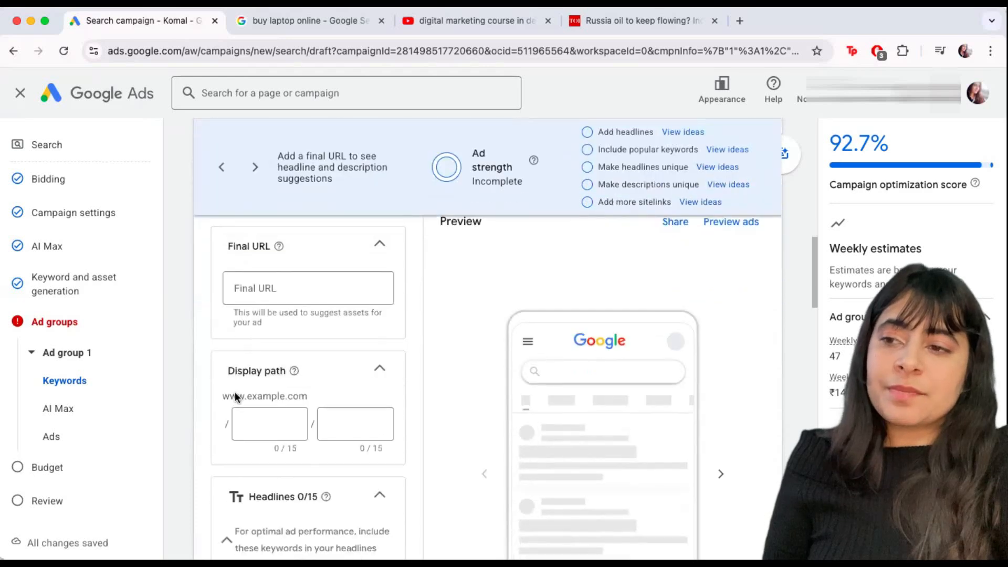
scroll(235, 392, up, 1)
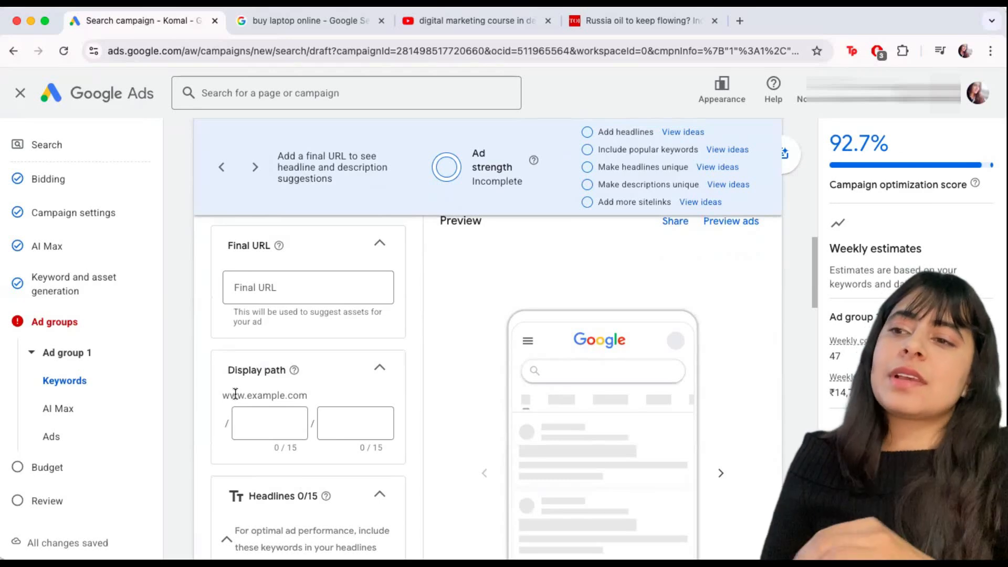
click(252, 288)
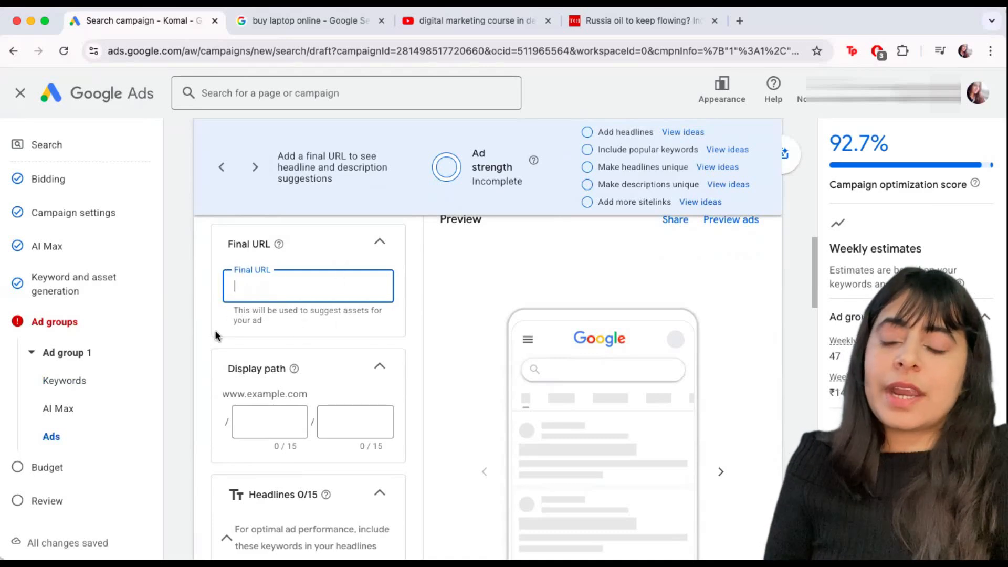
scroll(233, 428, down, 1)
scroll(234, 433, down, 1)
scroll(234, 430, up, 2)
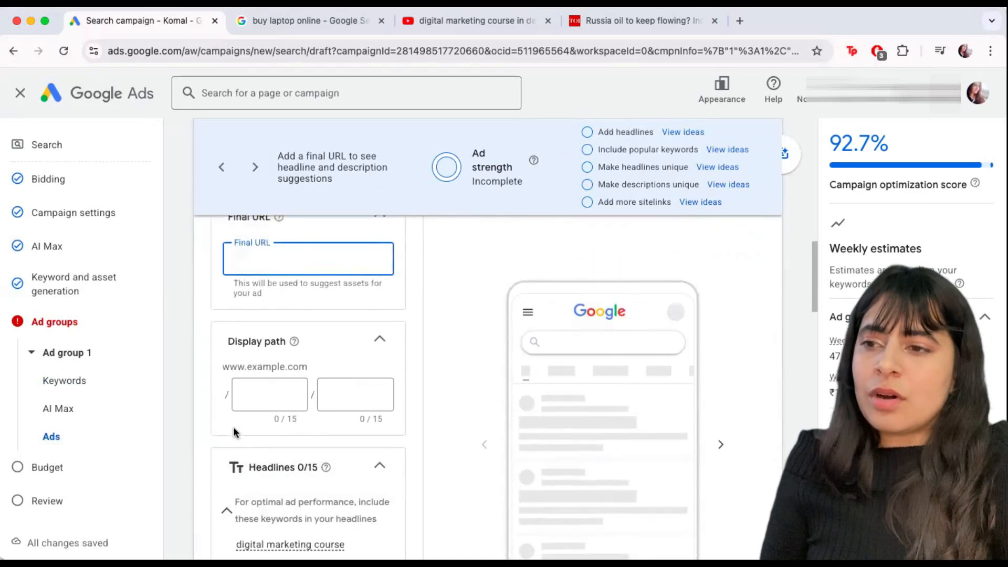
Step: Set the ad's final URL to google.com and enter Digital Marketing Courses as the first headline
text(goog)
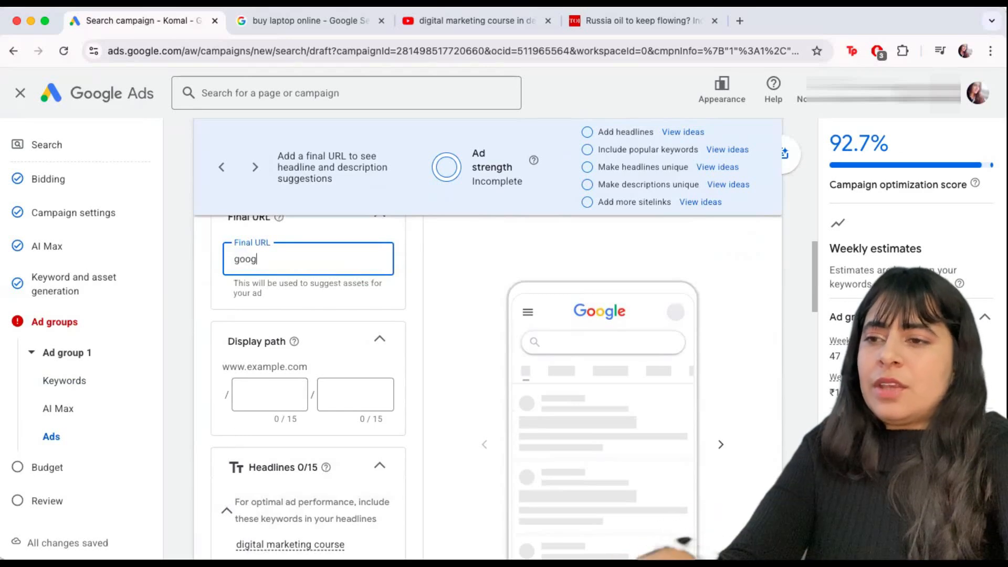
text(le.com)
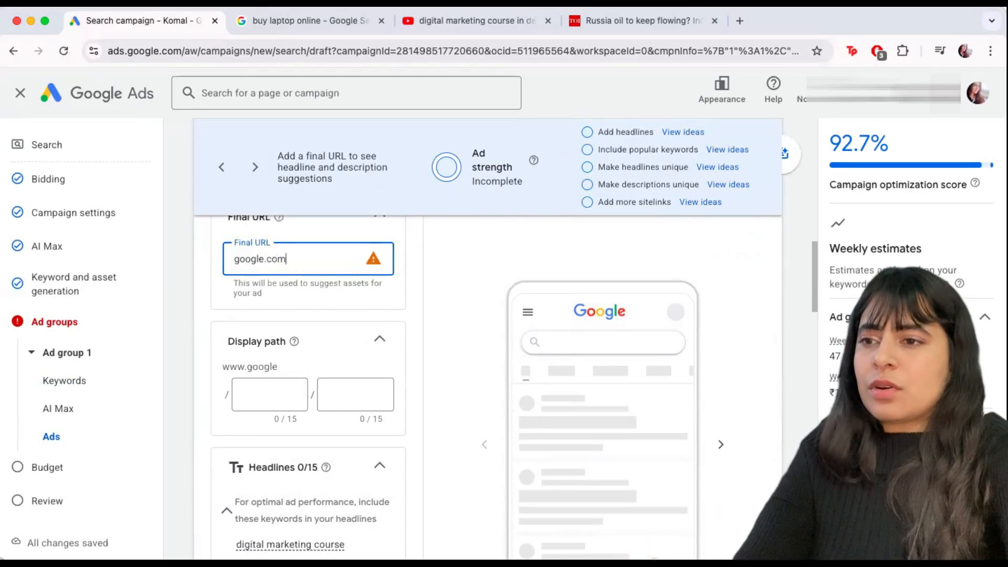
scroll(190, 379, down, 5)
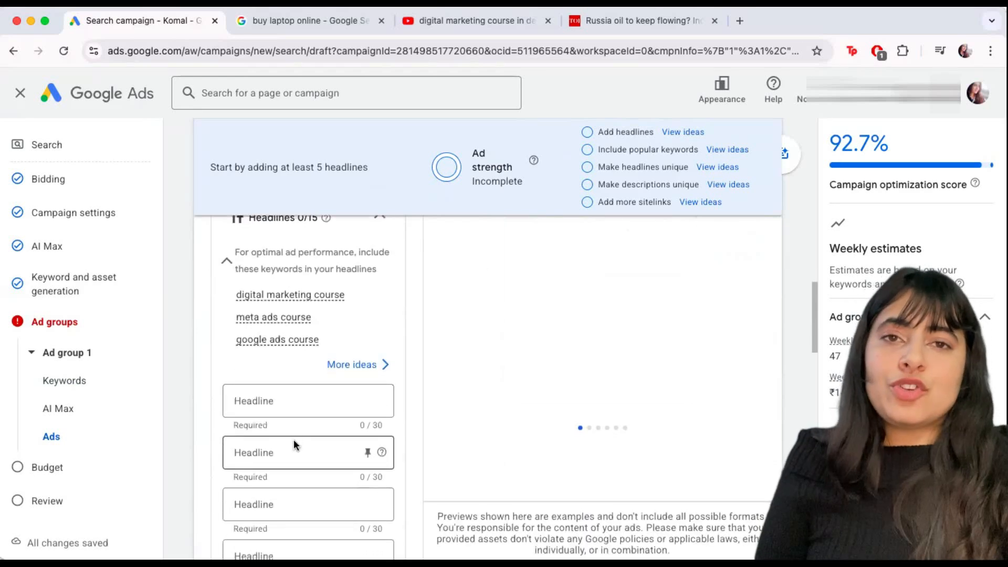
click(268, 401)
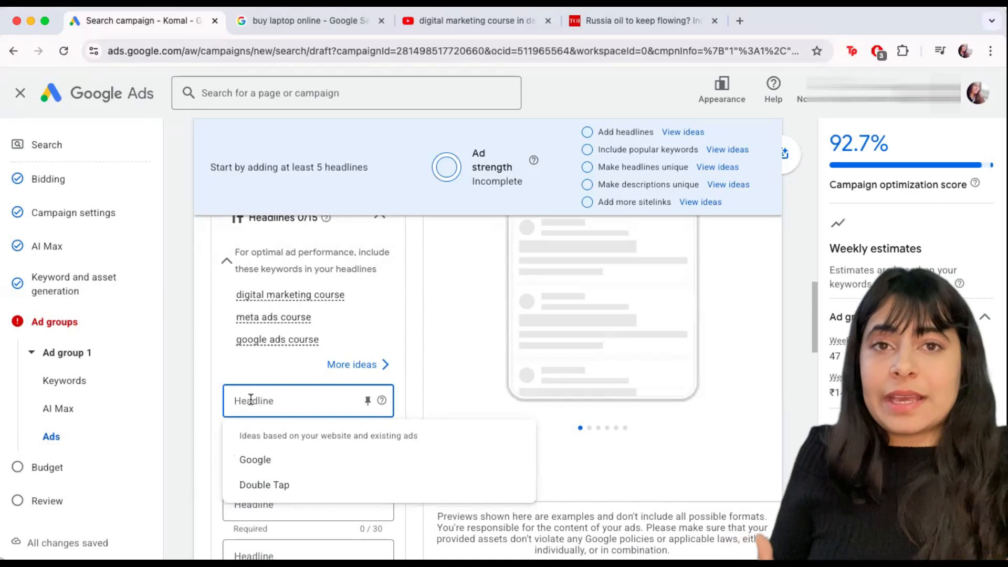
text(Di)
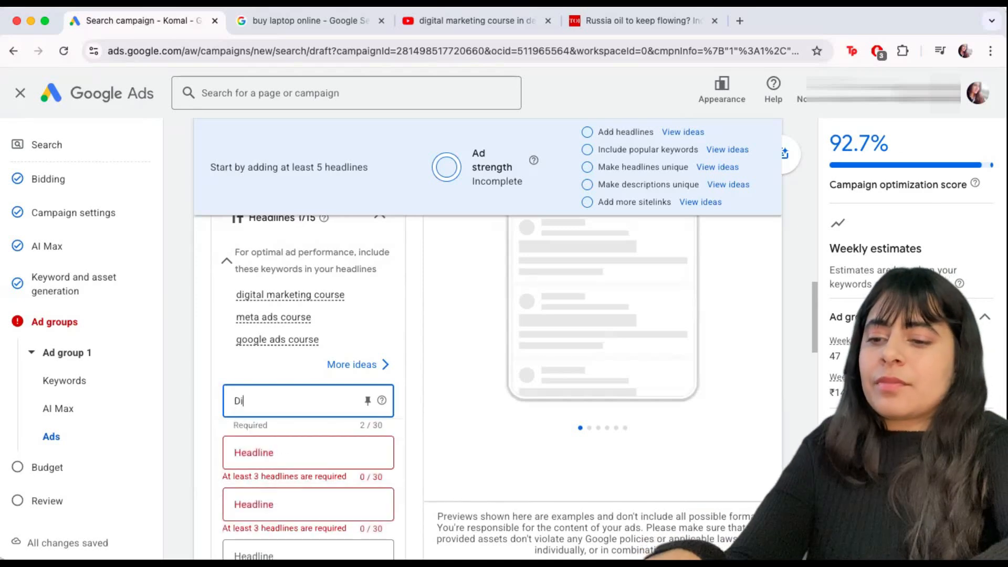
text(gital Marketing Course)
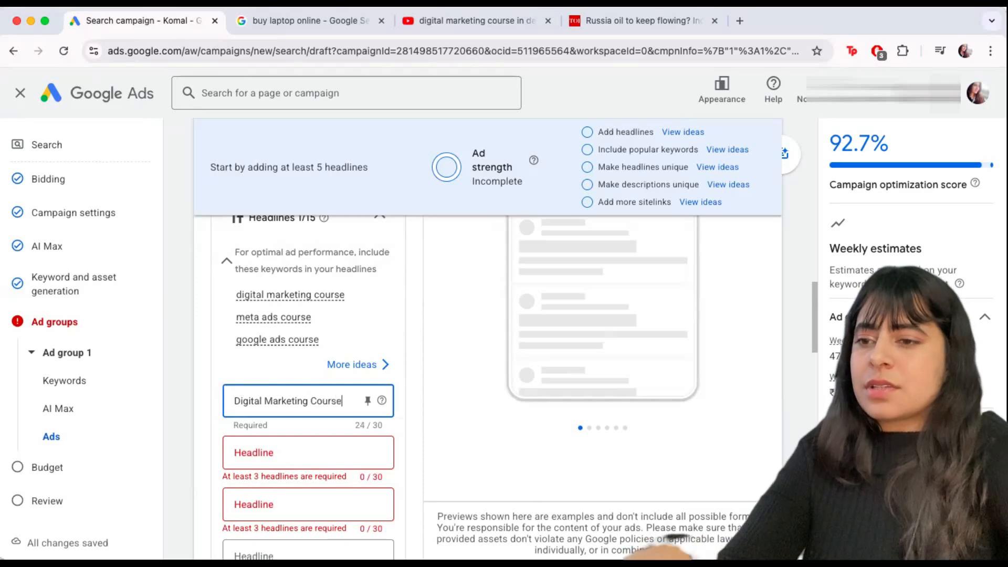
text(s)
Step: Enter Enroll for Online Classes Now as the second headline and Google & Meta Ads Course as the third
click(271, 453)
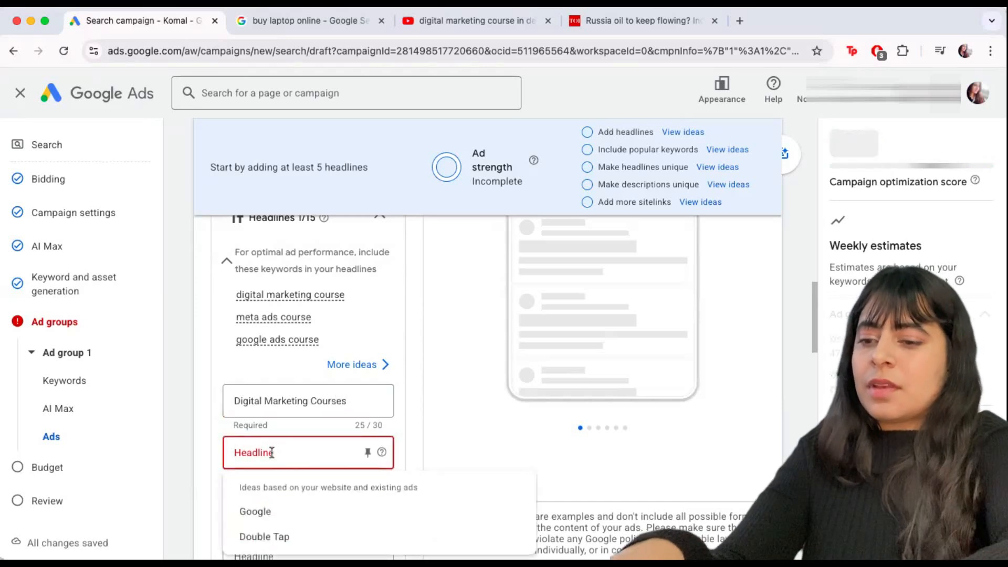
text(Enro)
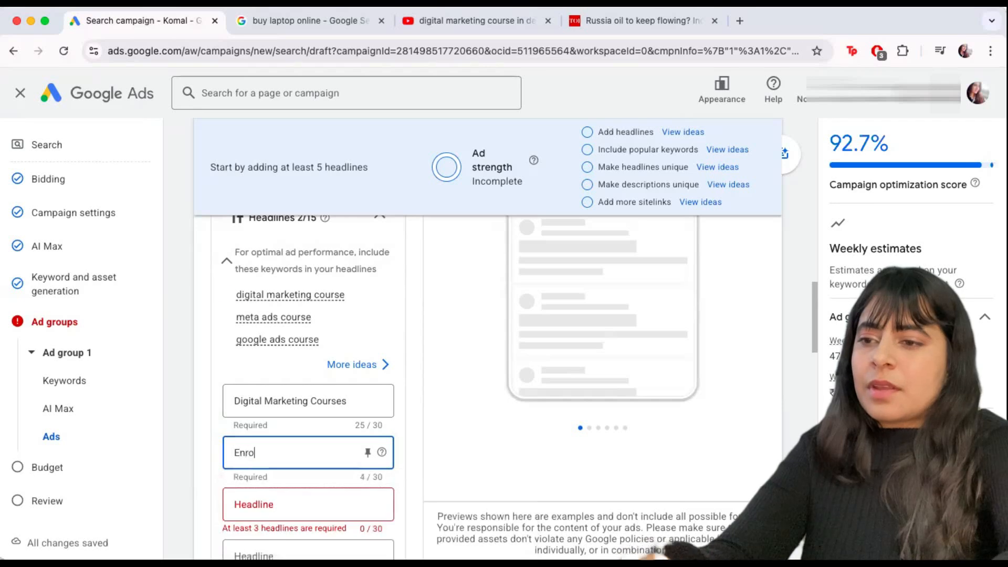
text(ll for Online)
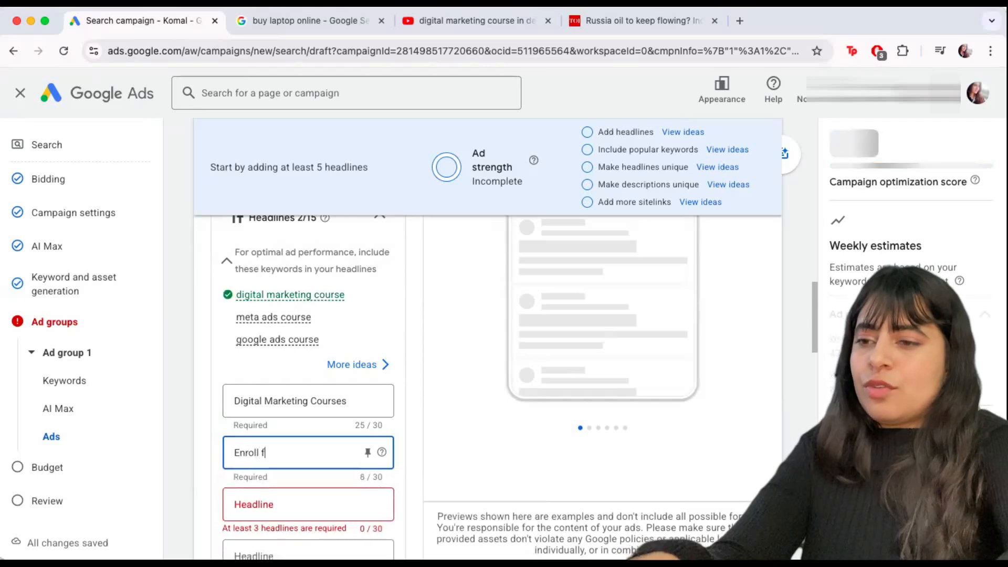
text( c)
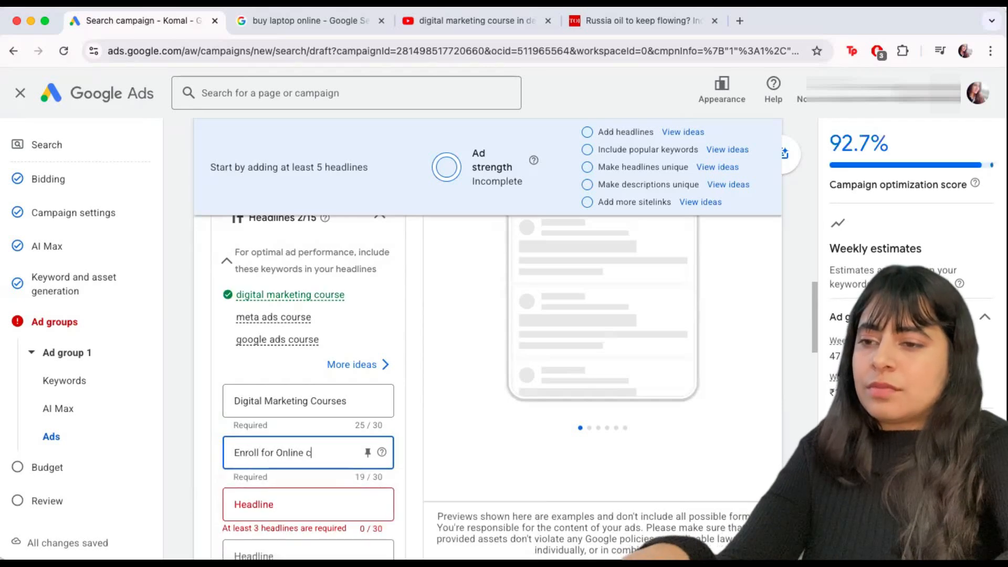
text(Google & M)
text(eta Ads Course)
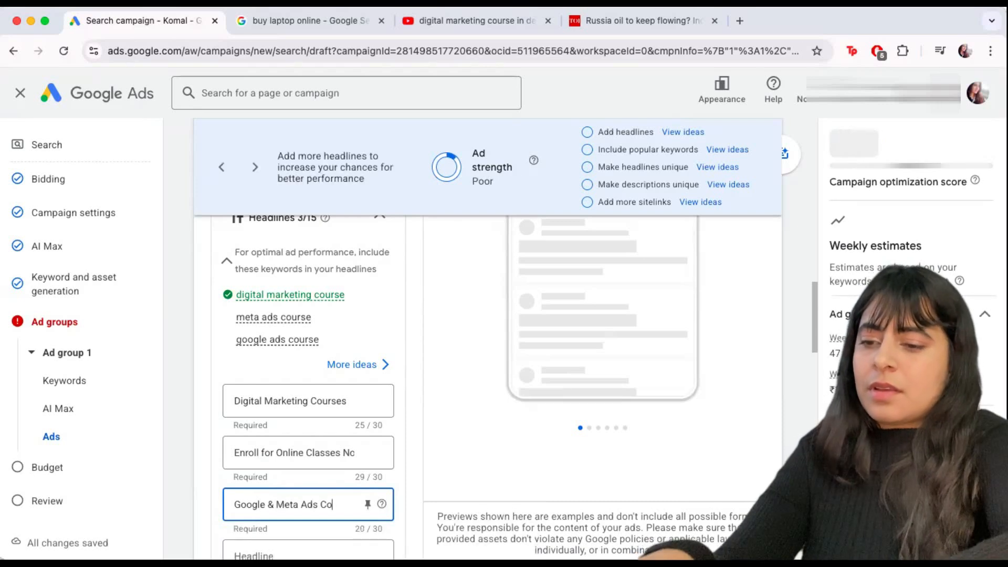
Step: Enter "Enroll in the best digital marketing course now." as the ad's first description
scroll(362, 517, down, 1)
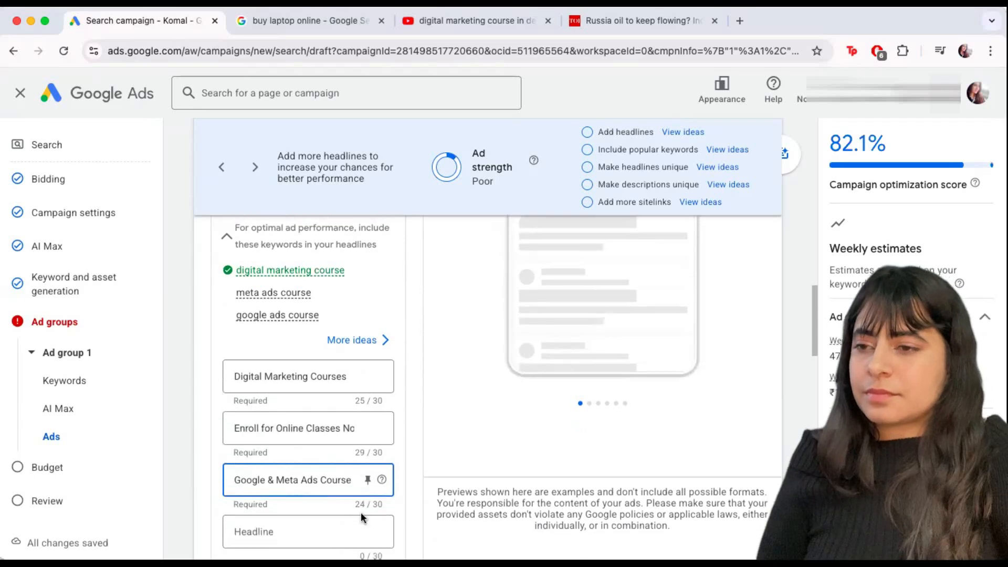
scroll(361, 517, down, 5)
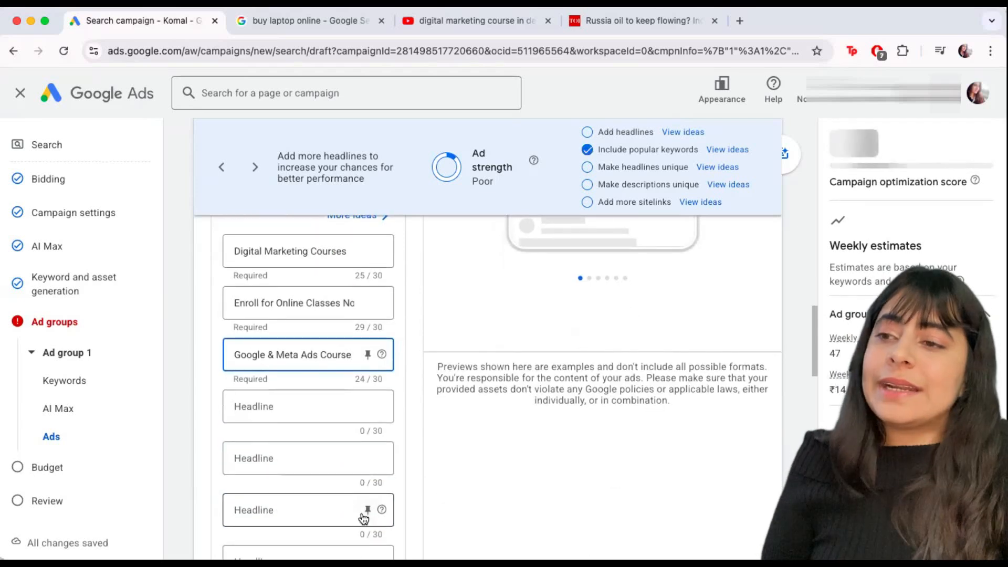
scroll(247, 370, down, 13)
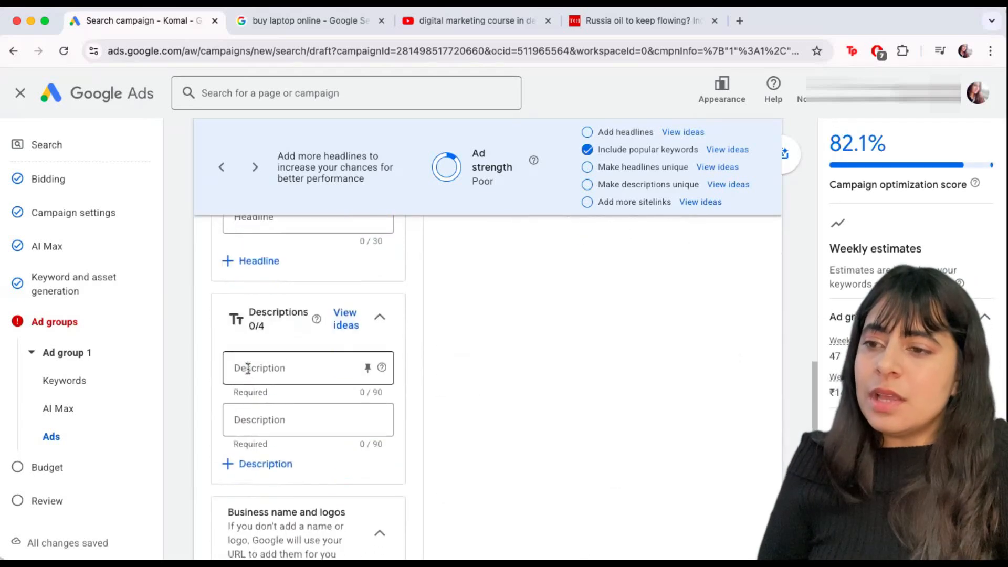
click(281, 358)
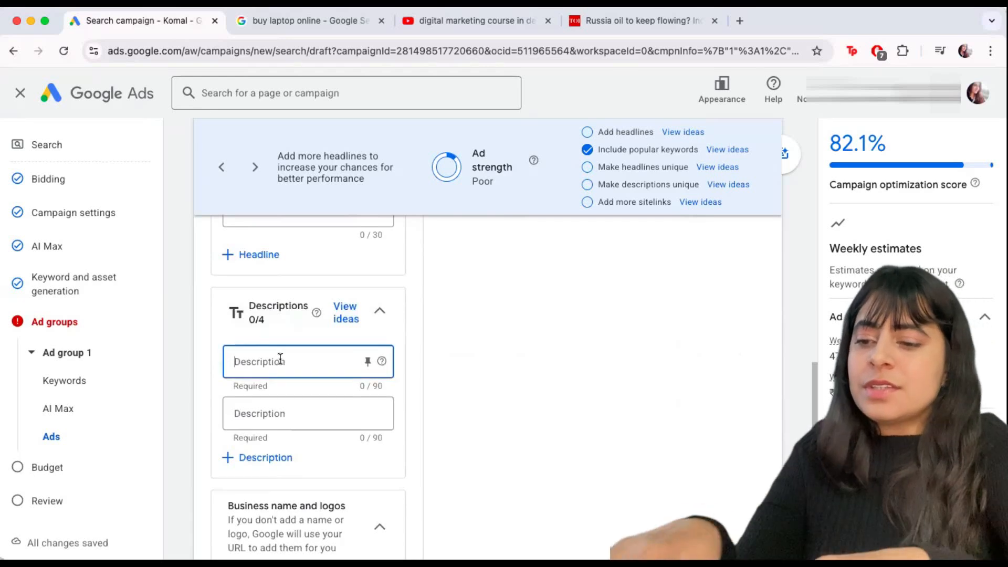
text(Enrol)
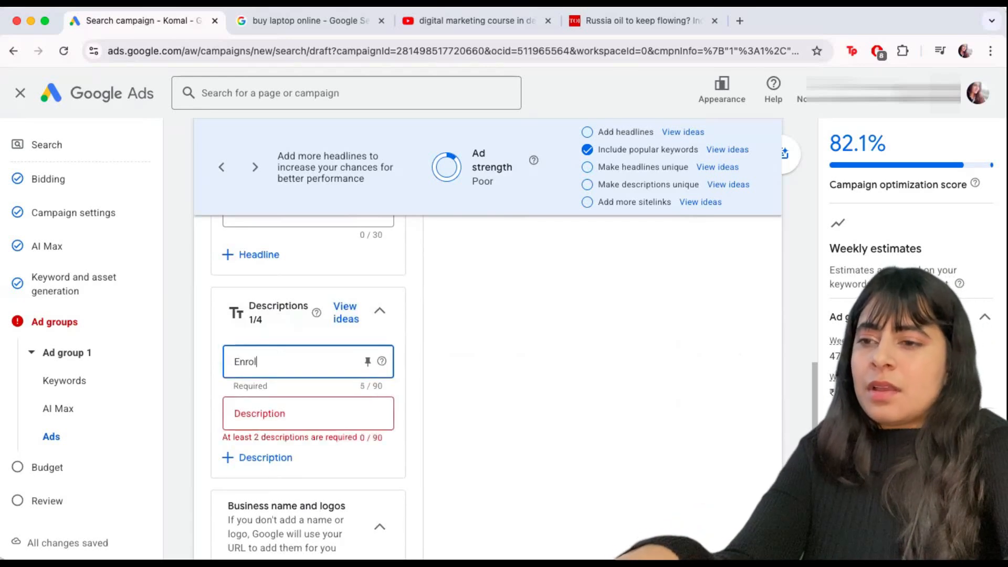
text(l in the be)
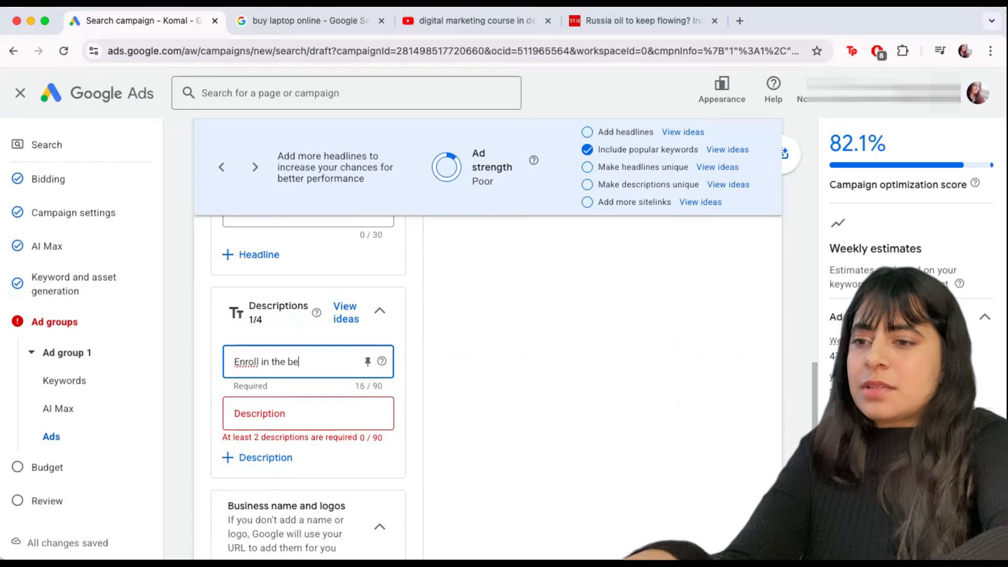
text(st digital marketing)
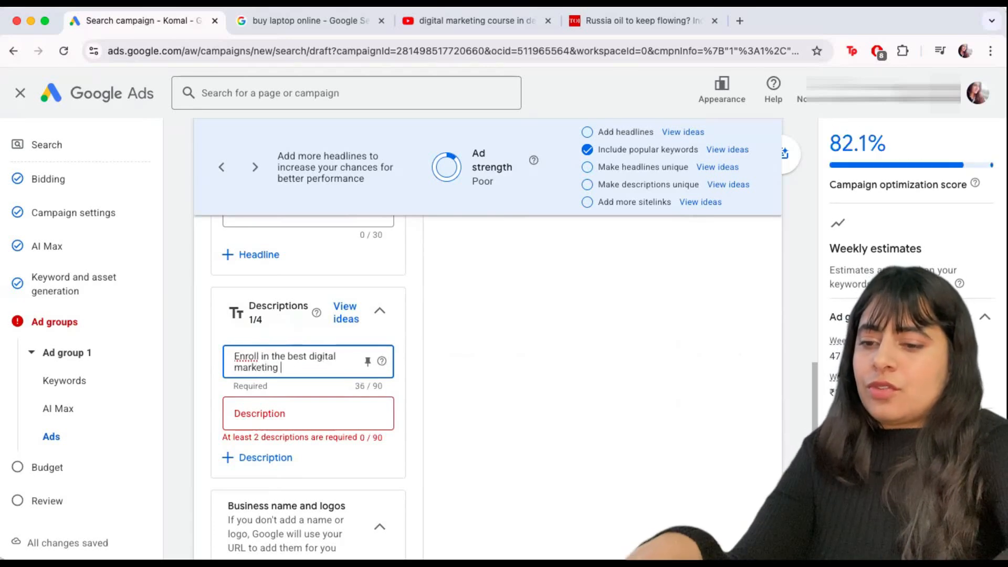
text( course now.)
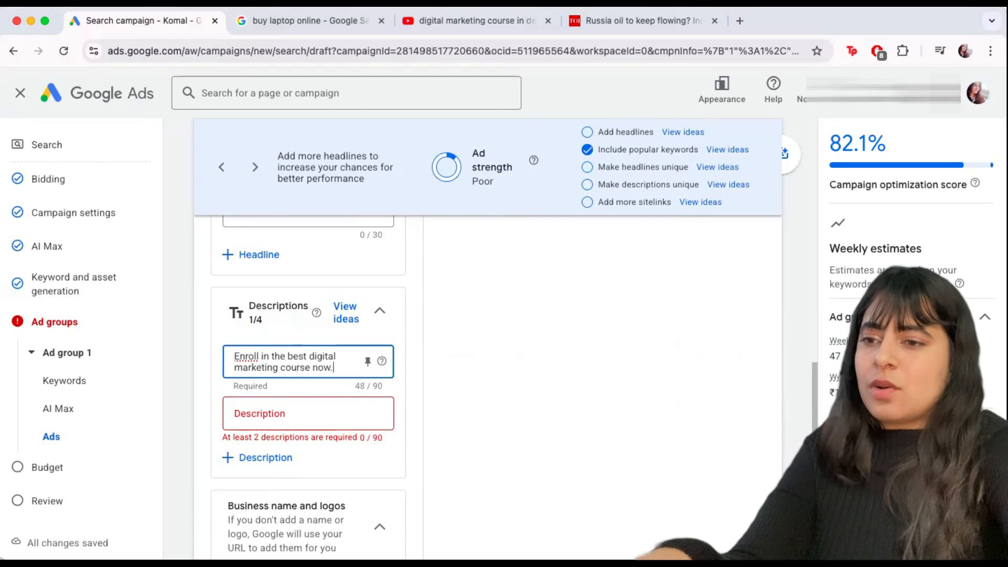
Step: Enter "Covers different types of Ads like Google Ads & Meta Ads." as the ad's second description
click(269, 412)
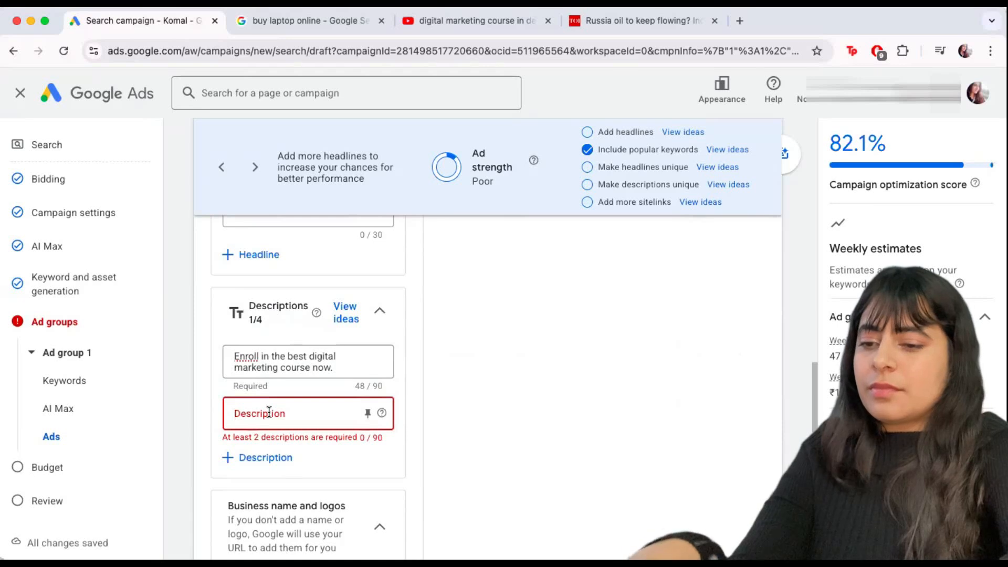
text(Covers different t)
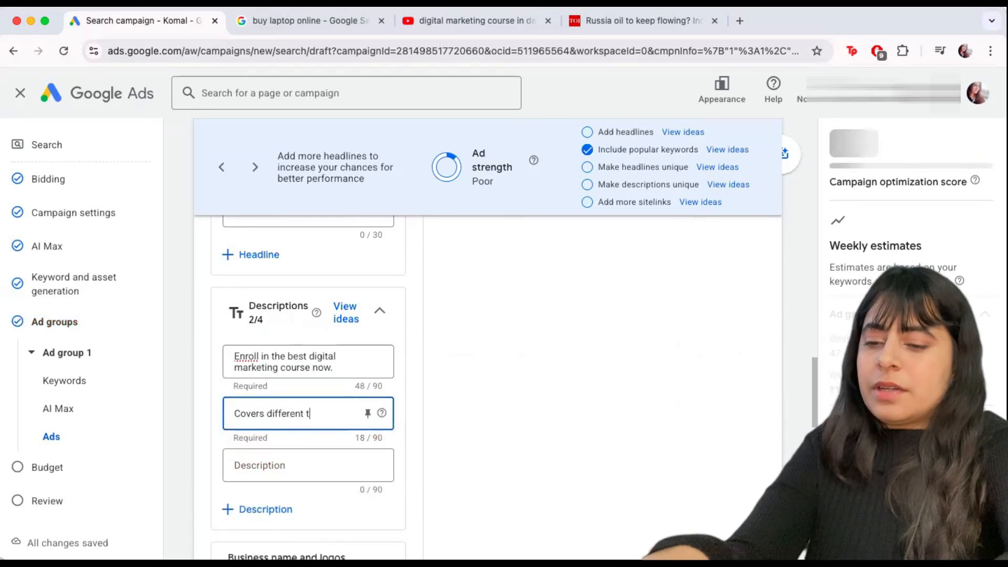
text(ypes of Ads)
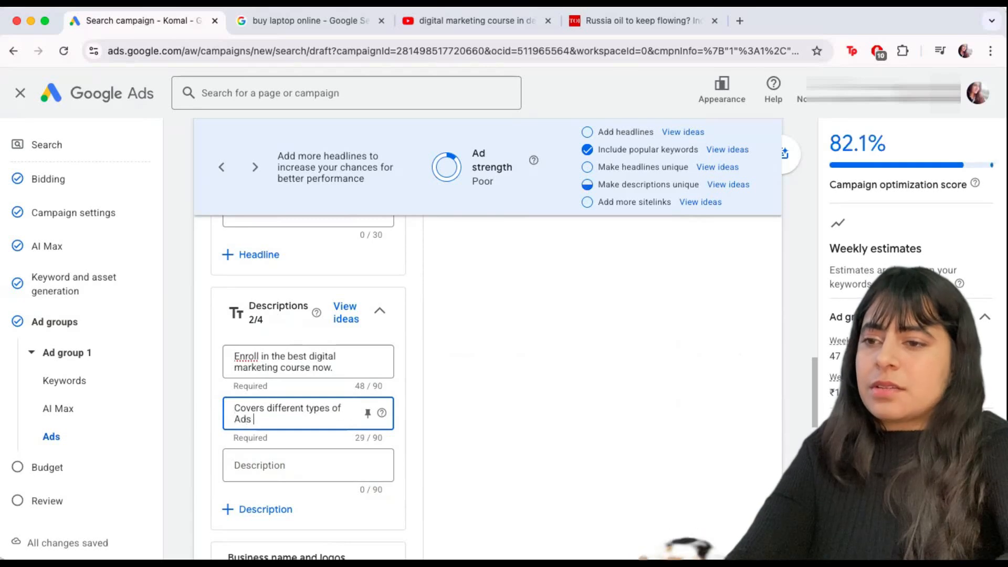
text( like Googl)
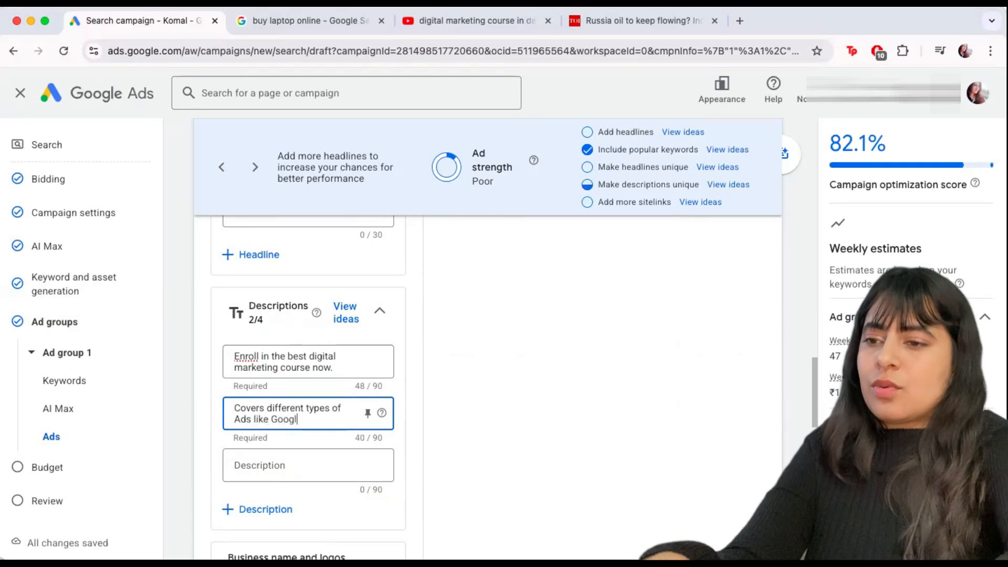
text(e Ads & Meta Ads.)
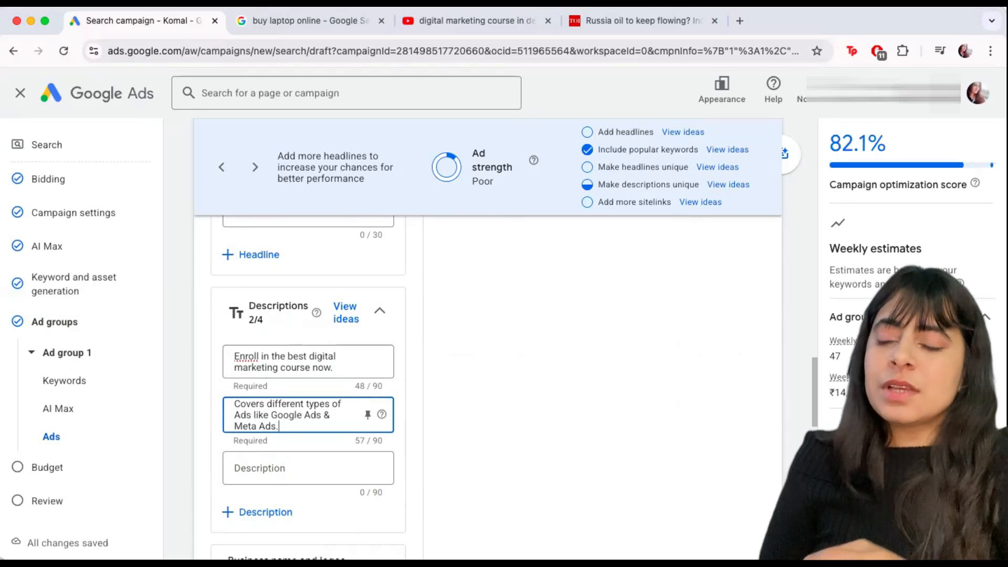
click(198, 397)
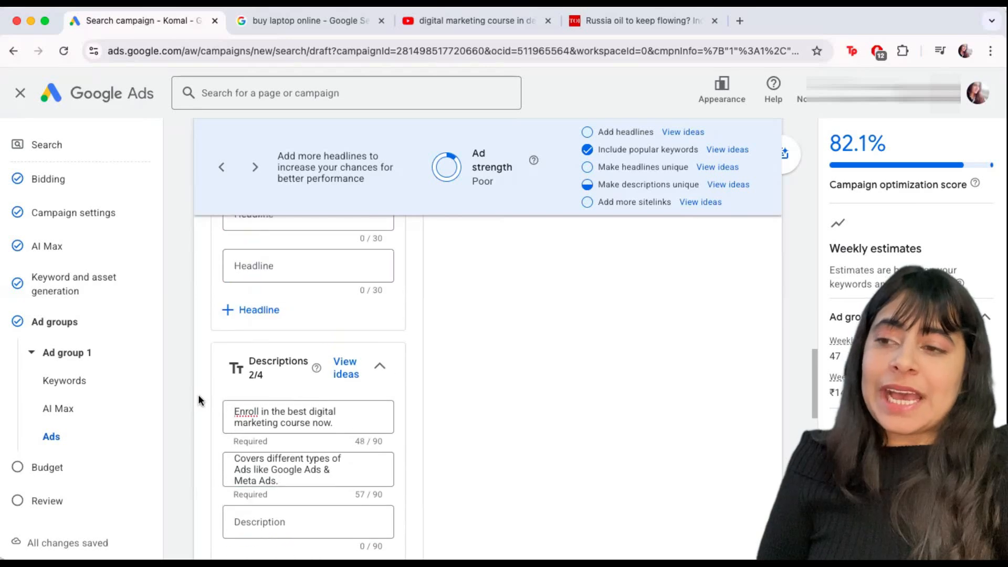
Step: Add Best Course in India as the ad's fourth headline
scroll(198, 395, up, 5)
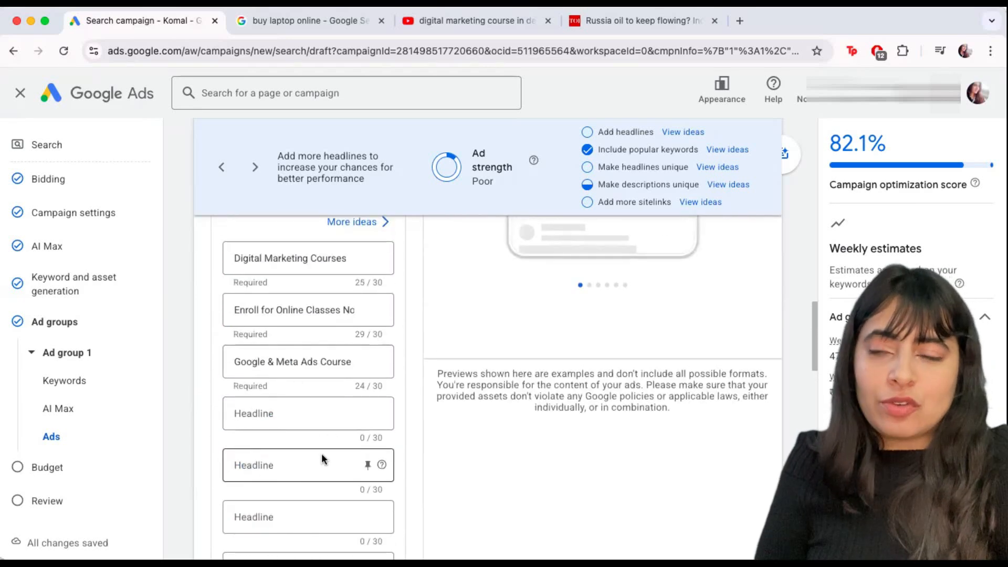
scroll(322, 459, down, 5)
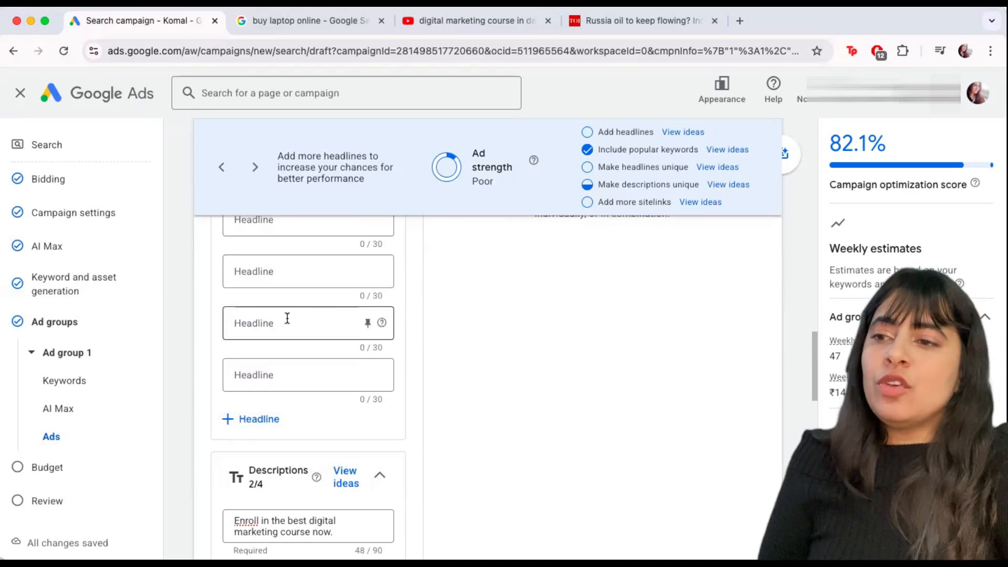
scroll(286, 317, up, 4)
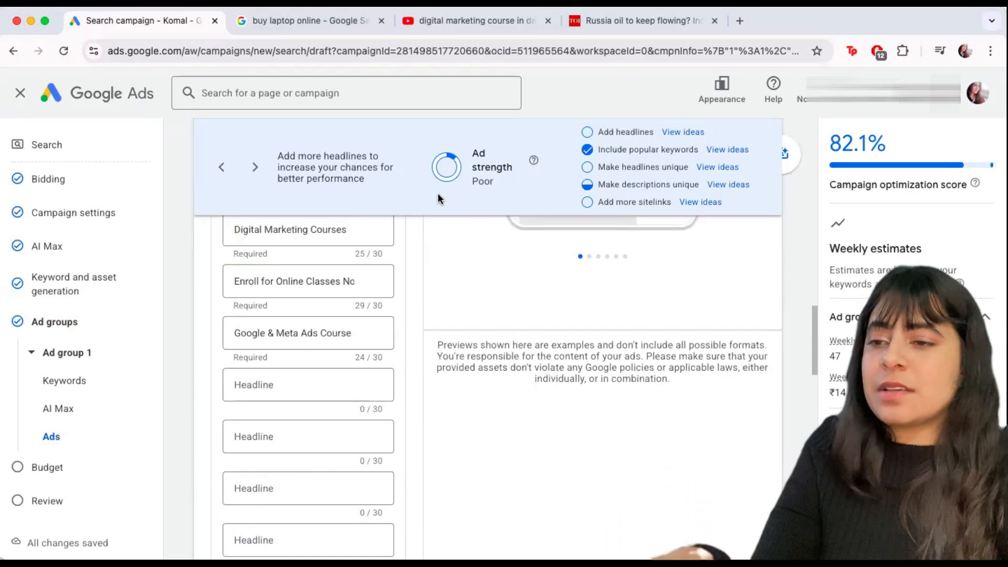
click(262, 385)
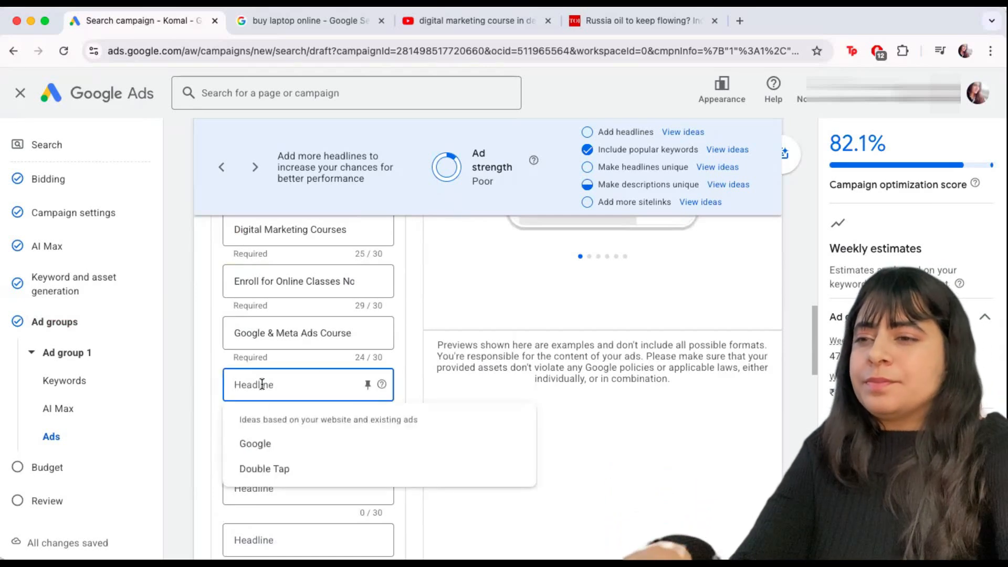
text(Best Co)
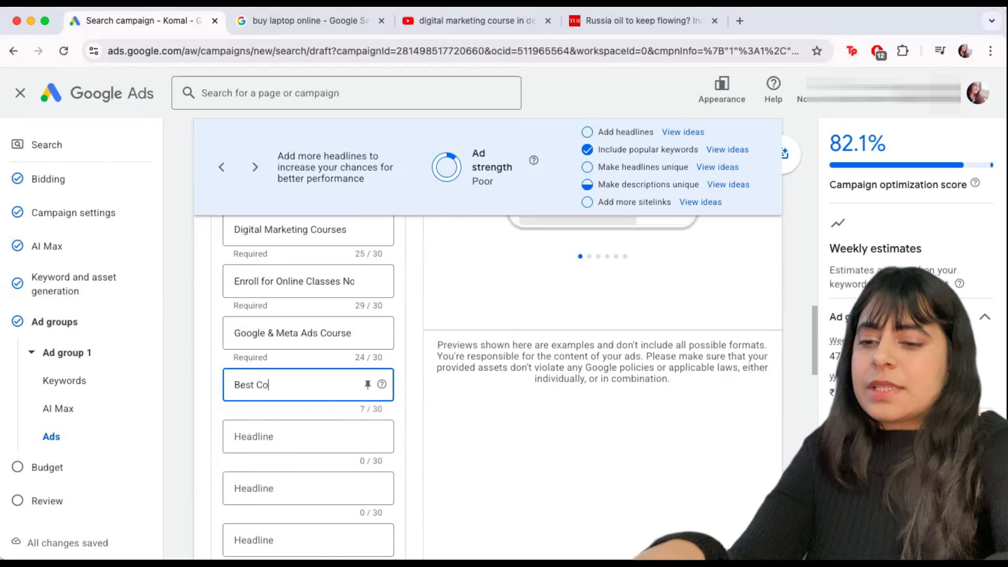
text(urse in India)
click(283, 444)
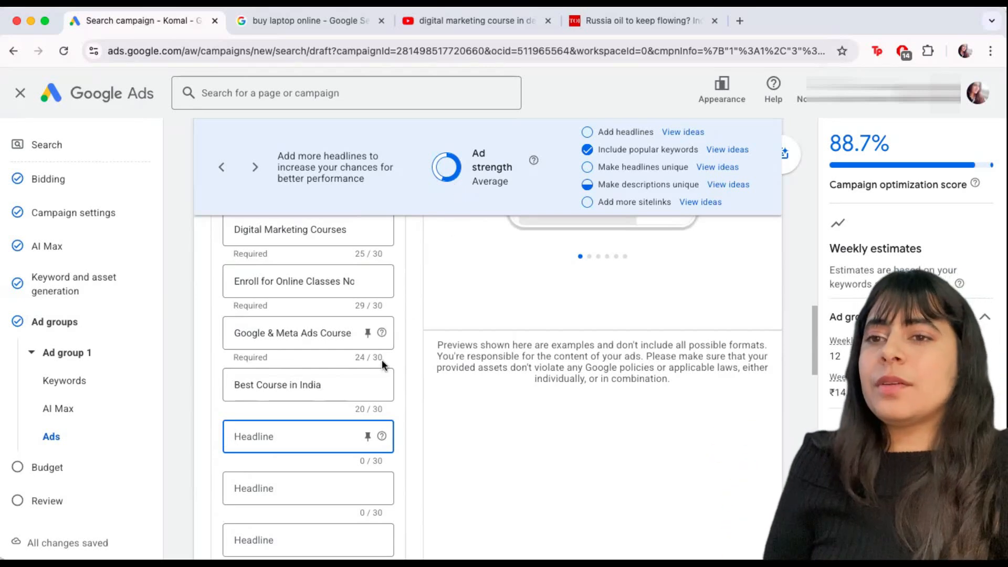
Step: Save Ad group 1 without adding sitelinks or callouts and continue to the campaign budget setup
scroll(382, 360, down, 6)
scroll(383, 366, down, 12)
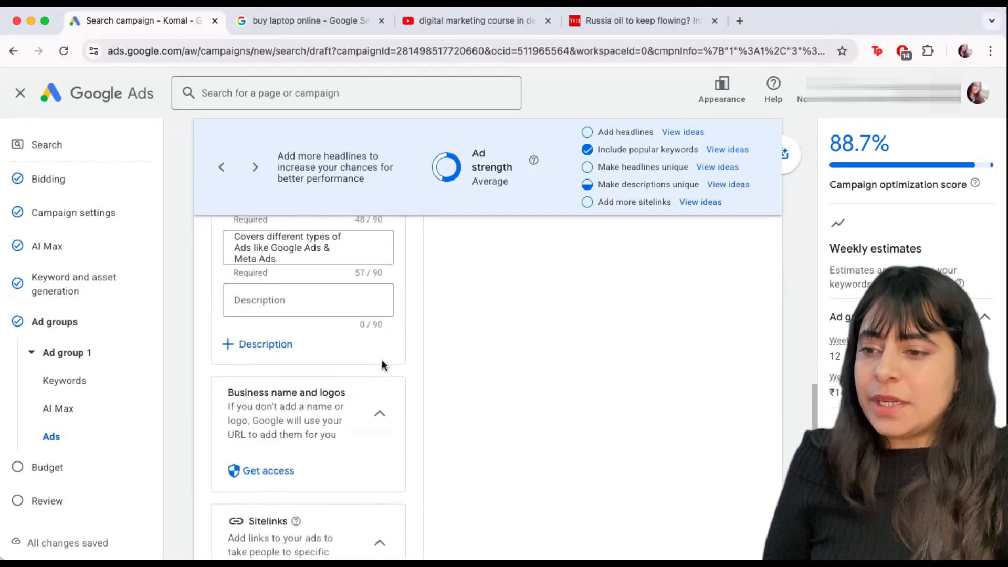
scroll(382, 363, down, 5)
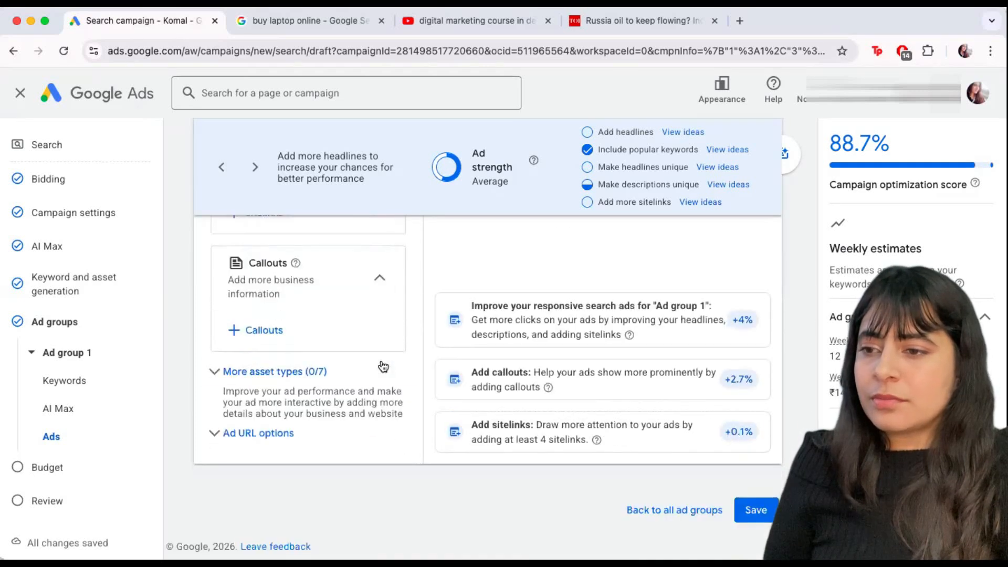
click(761, 510)
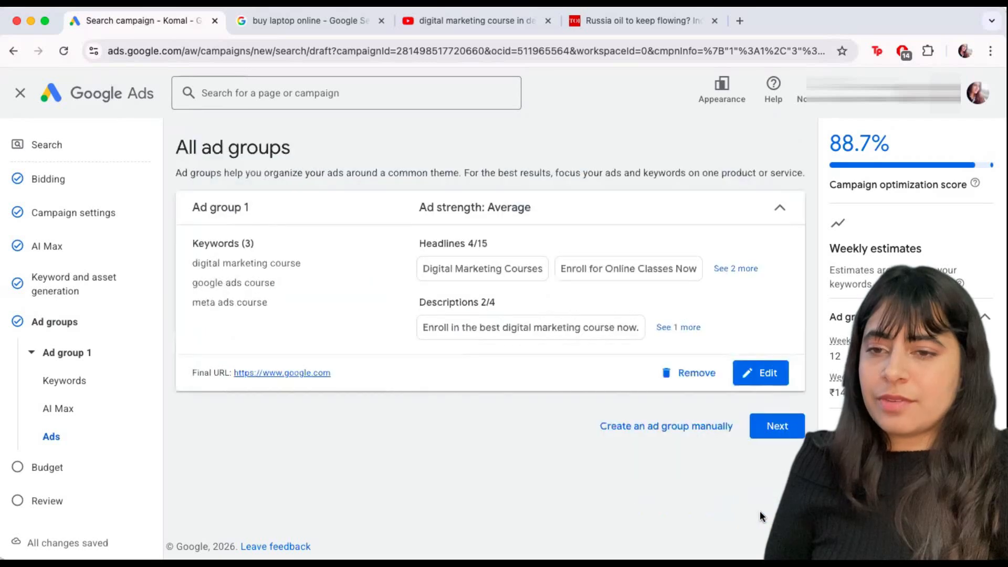
click(780, 432)
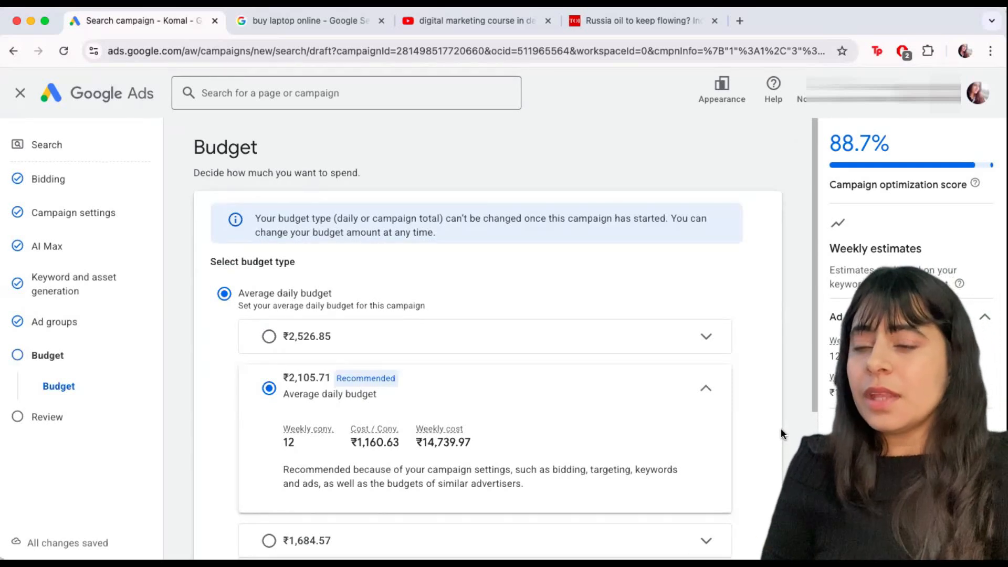
Step: Set a custom average daily budget of ₹500 for the campaign and continue to the review
scroll(205, 402, down, 2)
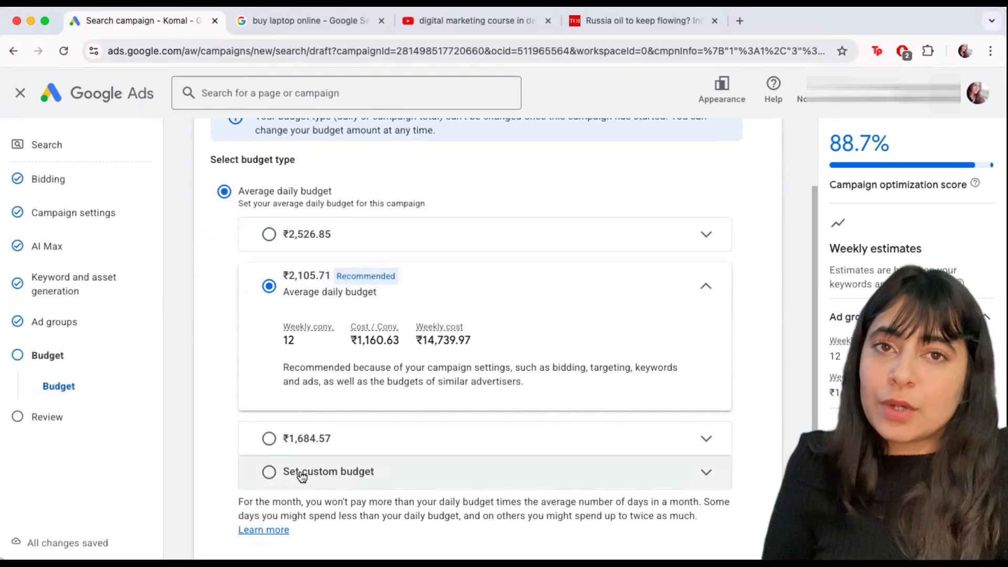
click(302, 477)
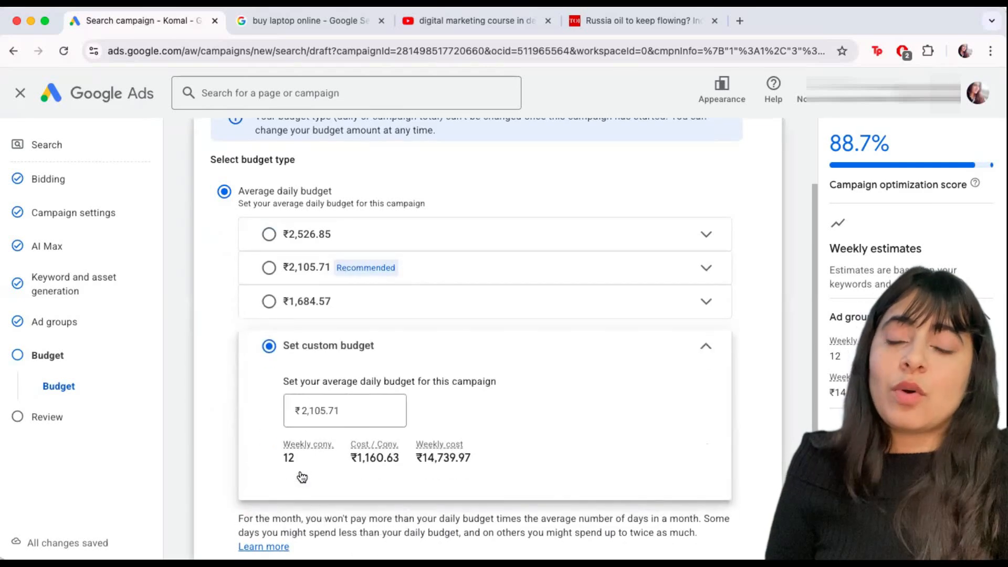
triple_click(360, 408)
text(500)
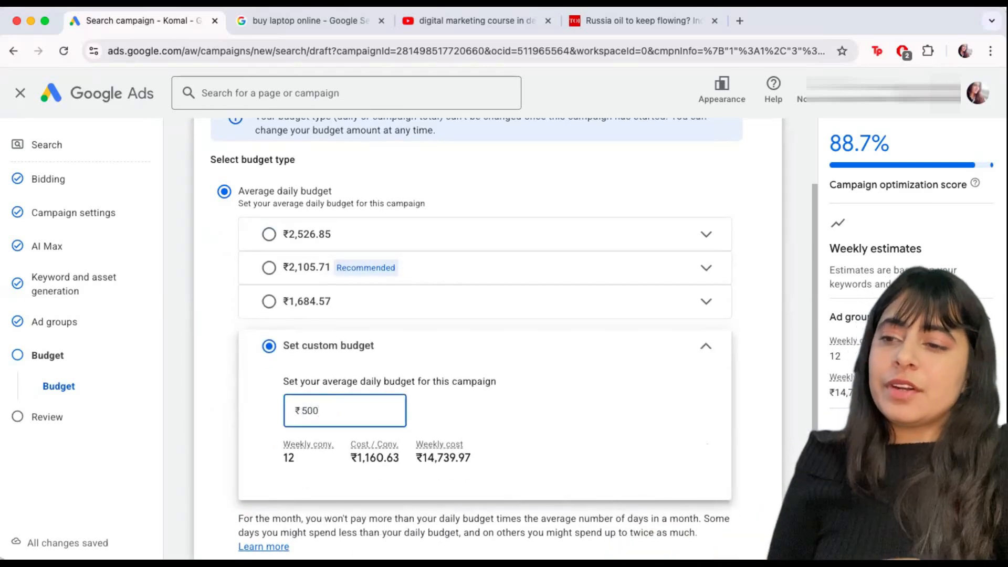
click(220, 510)
scroll(220, 506, down, 4)
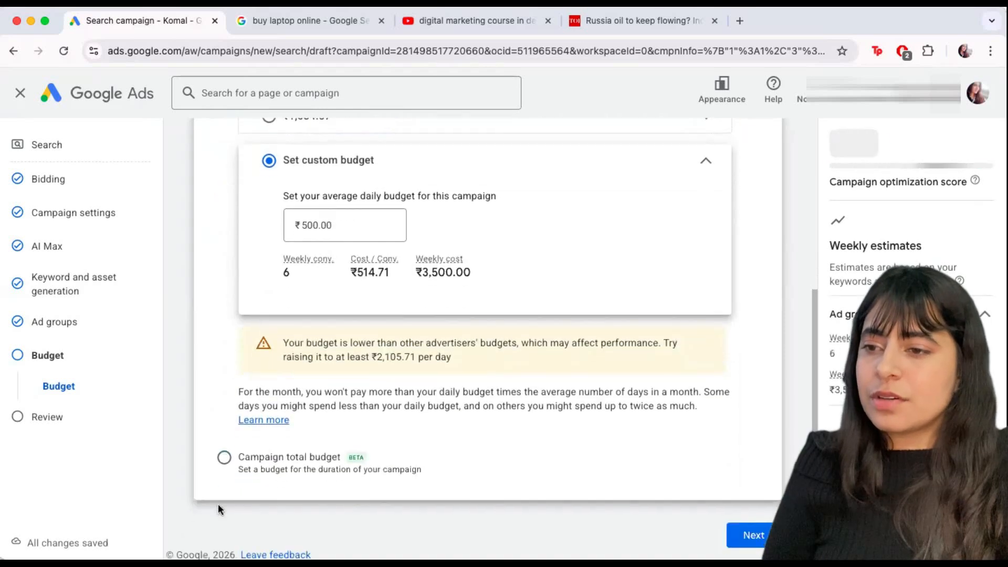
click(752, 534)
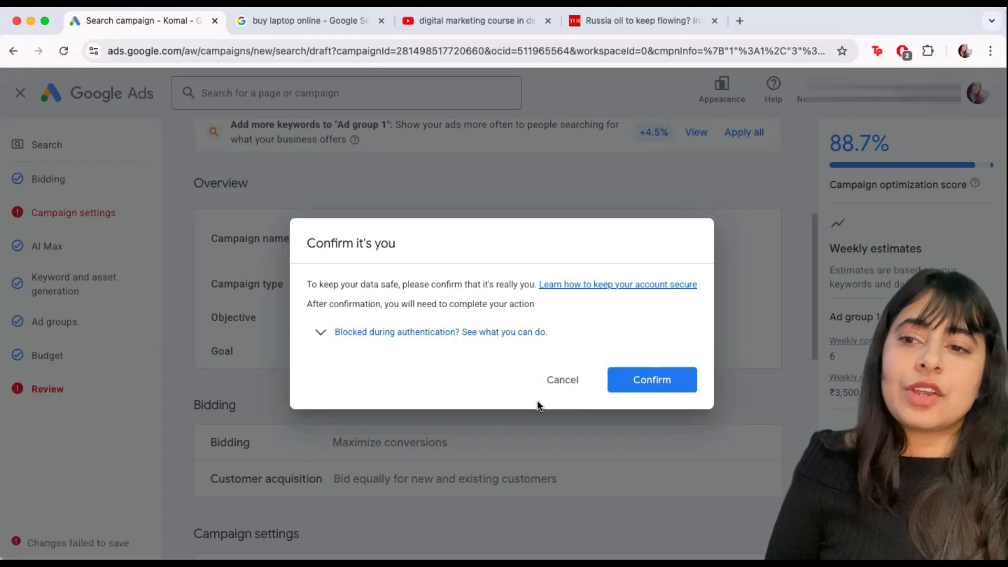
Step: Confirm the identity check and declare in the campaign settings that the campaign doesn't have EU political ads
click(657, 379)
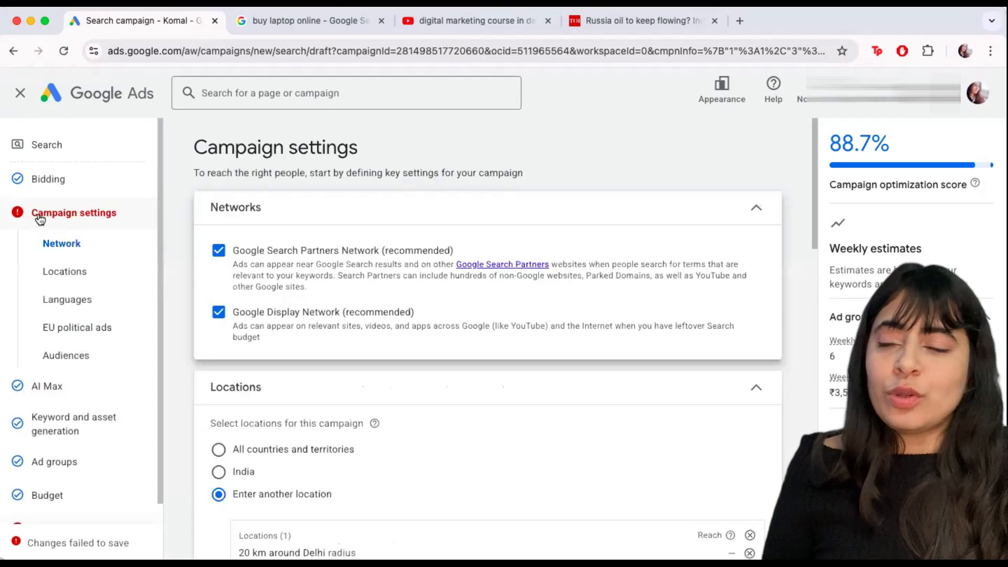
scroll(337, 352, down, 10)
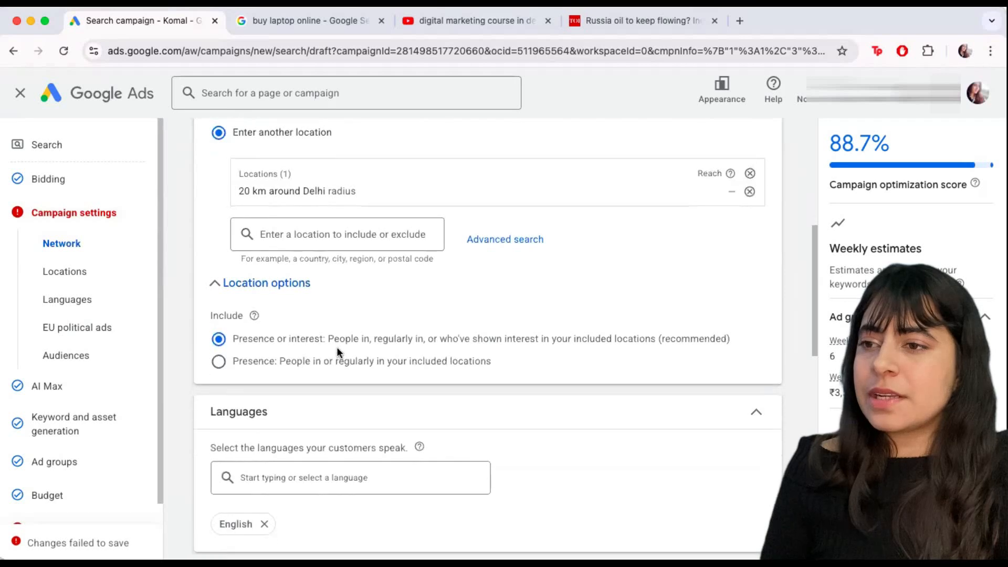
scroll(337, 352, down, 8)
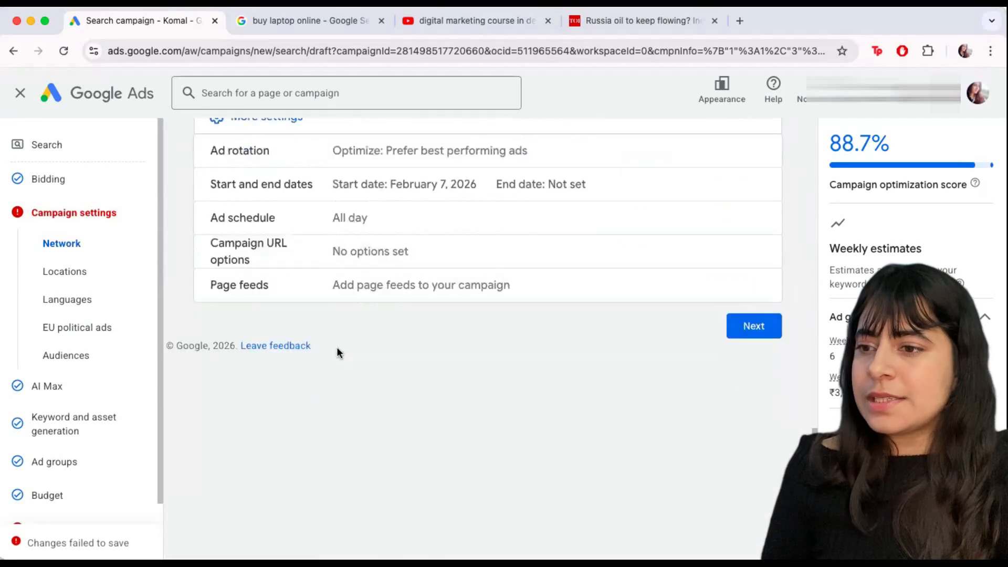
scroll(338, 349, up, 10)
scroll(338, 349, down, 3)
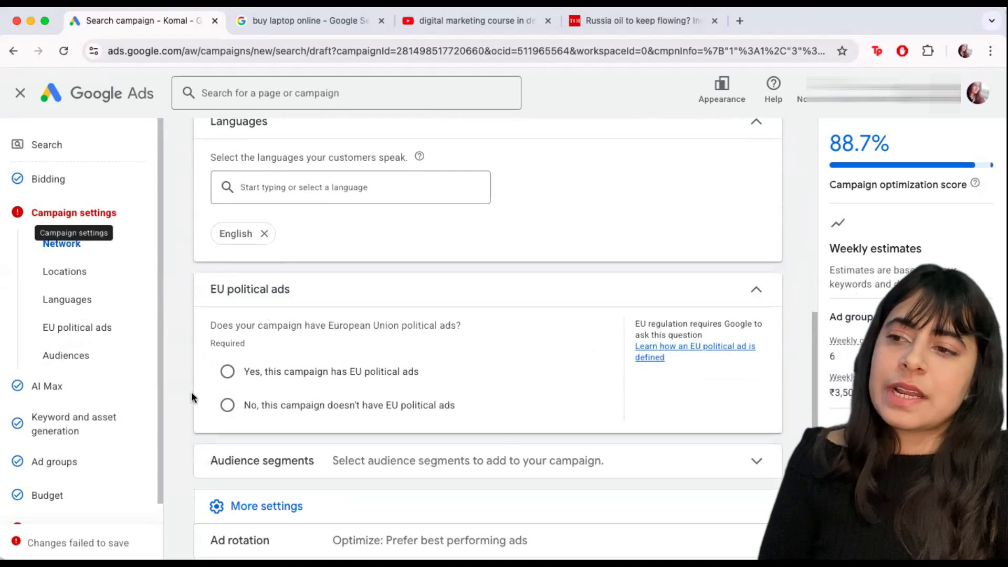
click(228, 405)
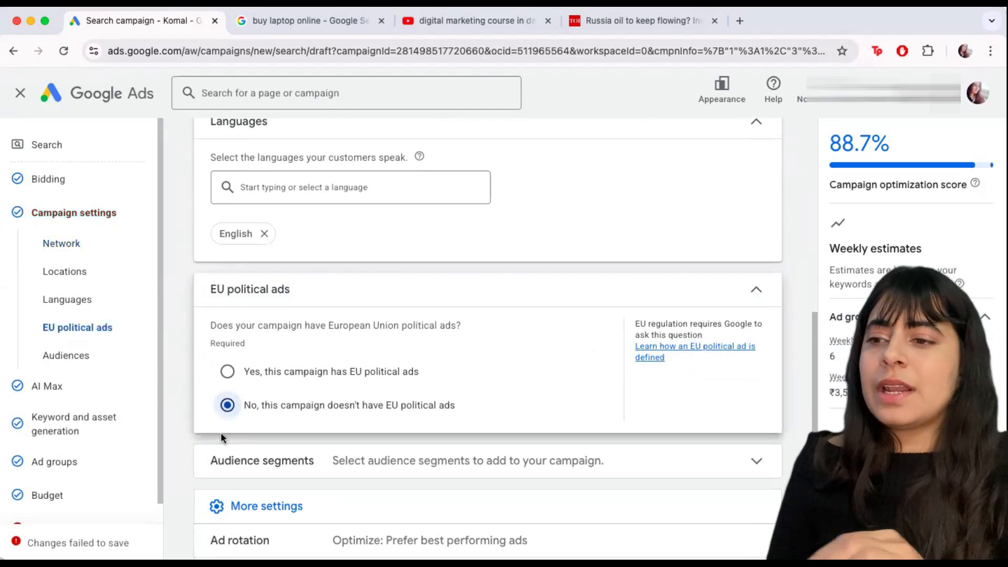
Step: Return to the campaign review by way of the budget settings and publish the campaign
scroll(220, 432, down, 7)
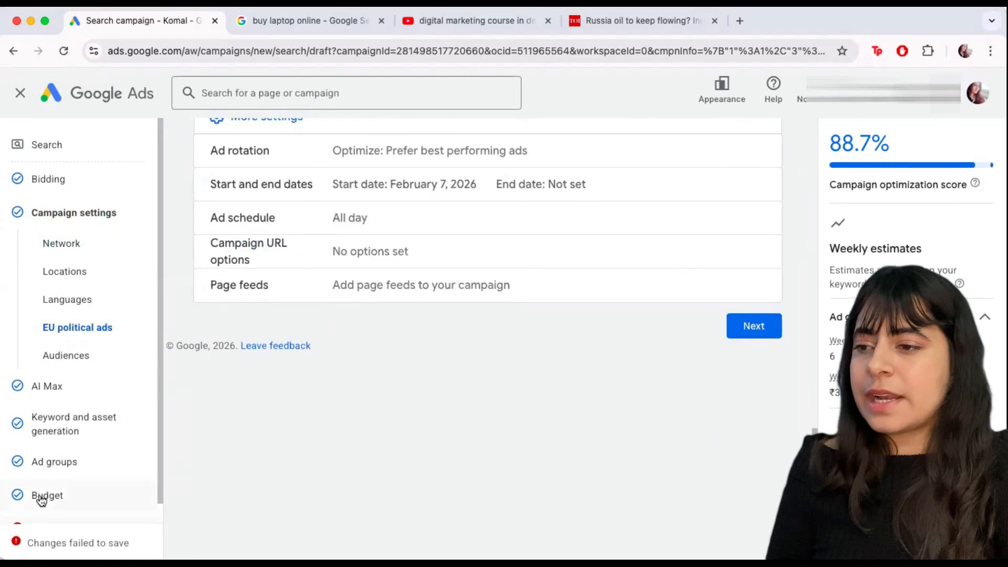
click(61, 494)
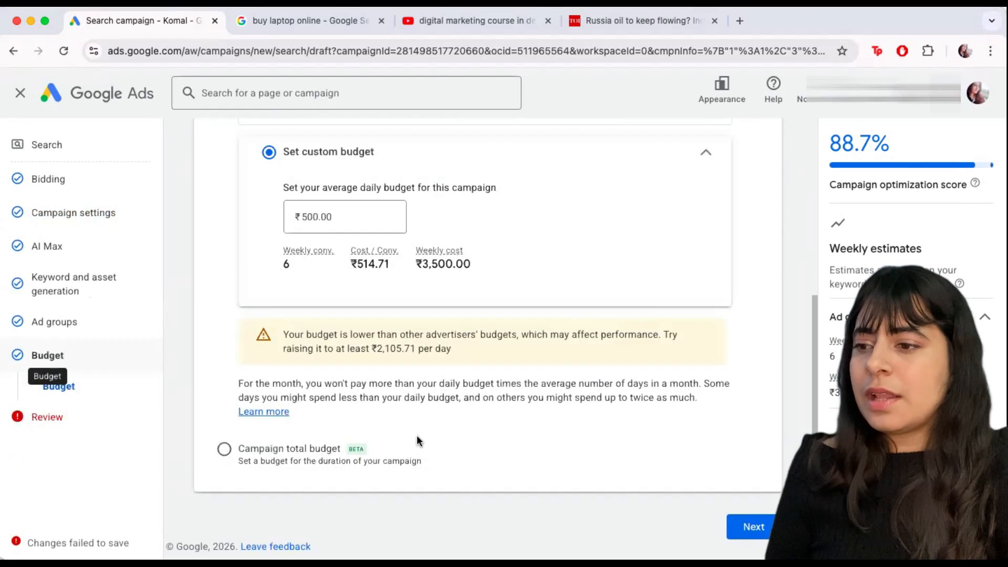
click(754, 527)
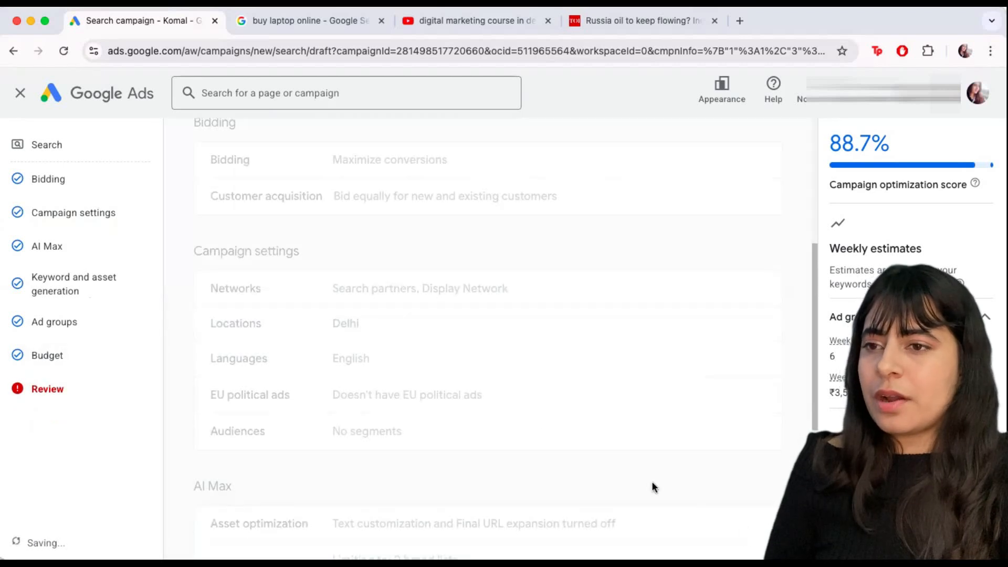
scroll(290, 460, down, 6)
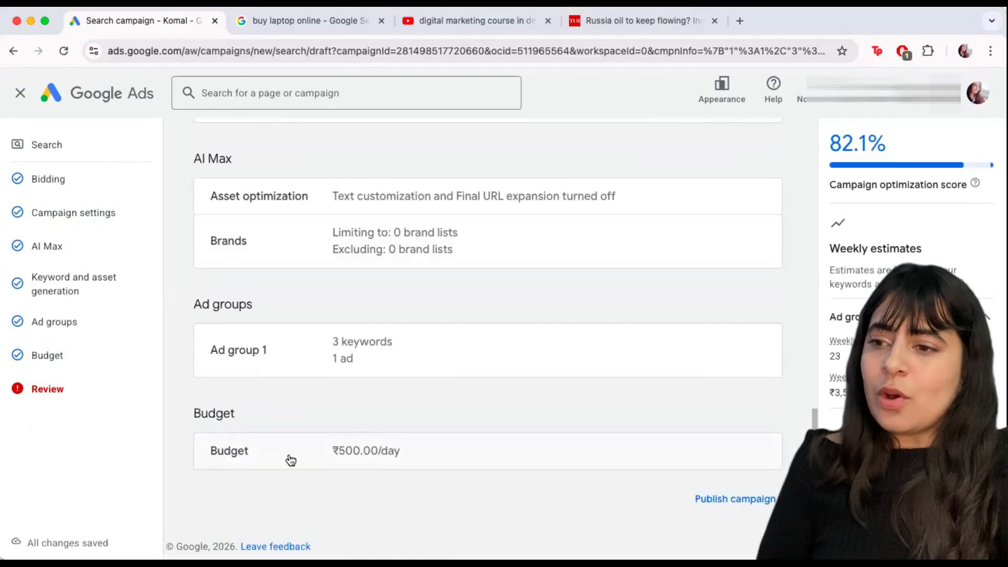
click(727, 500)
click(615, 378)
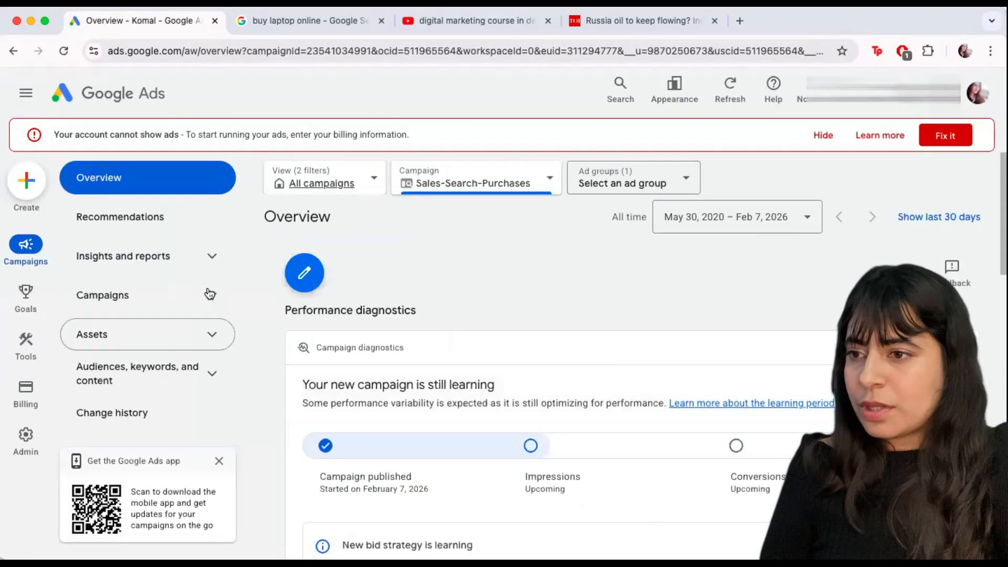
Step: Open the campaigns list and widen the view to all campaigns to check the published Sales-Search-Purchases campaign
click(210, 294)
click(147, 330)
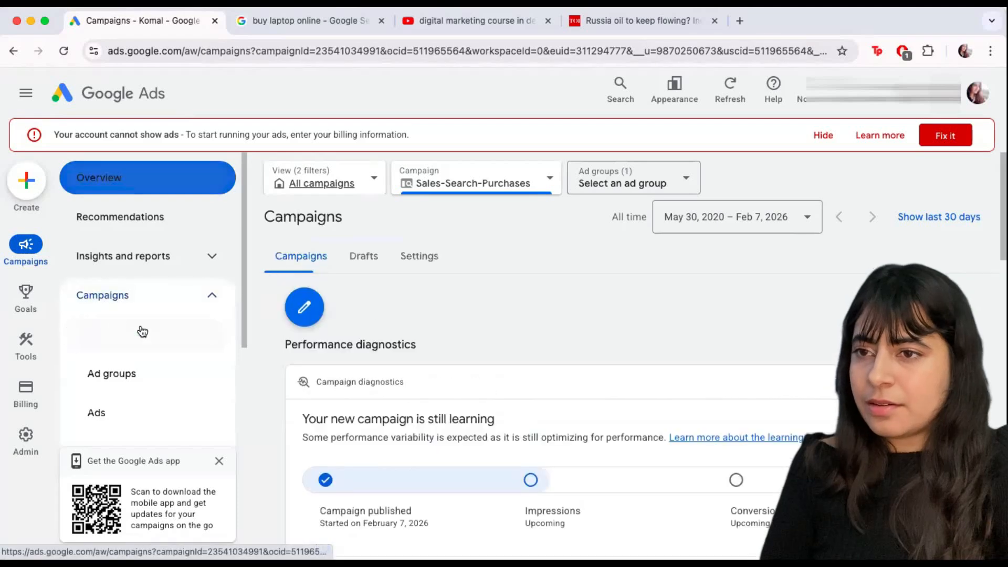
click(310, 185)
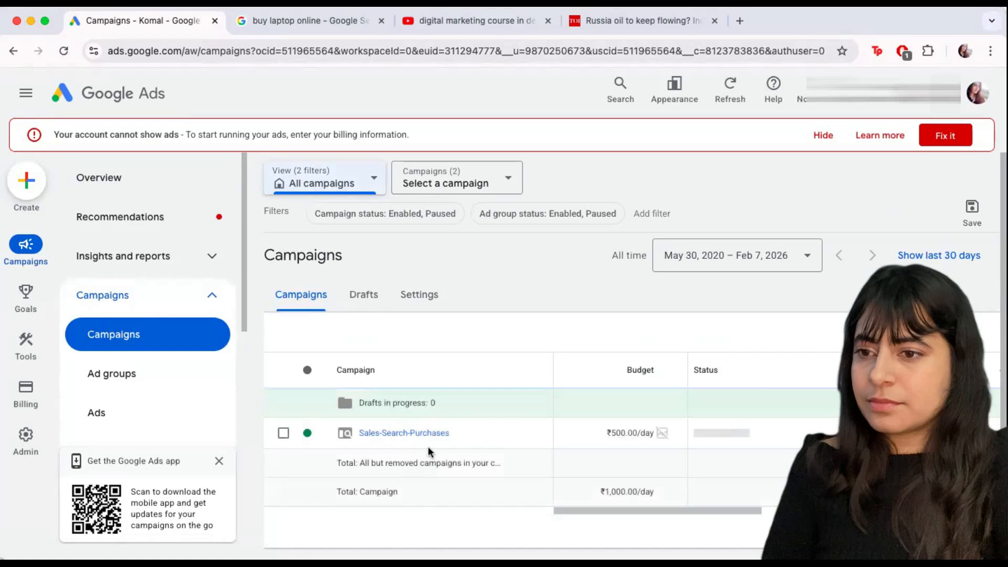
scroll(386, 433, down, 3)
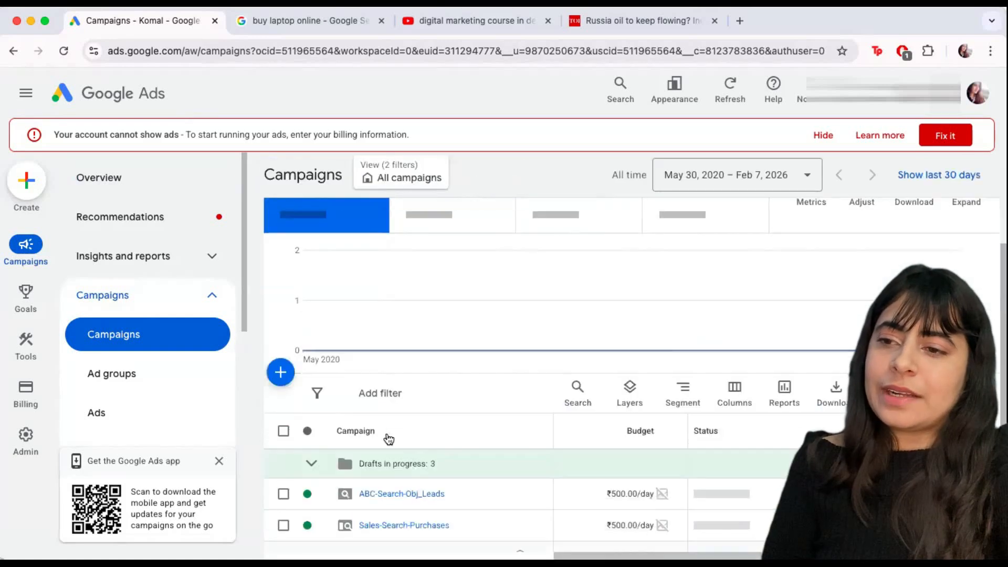